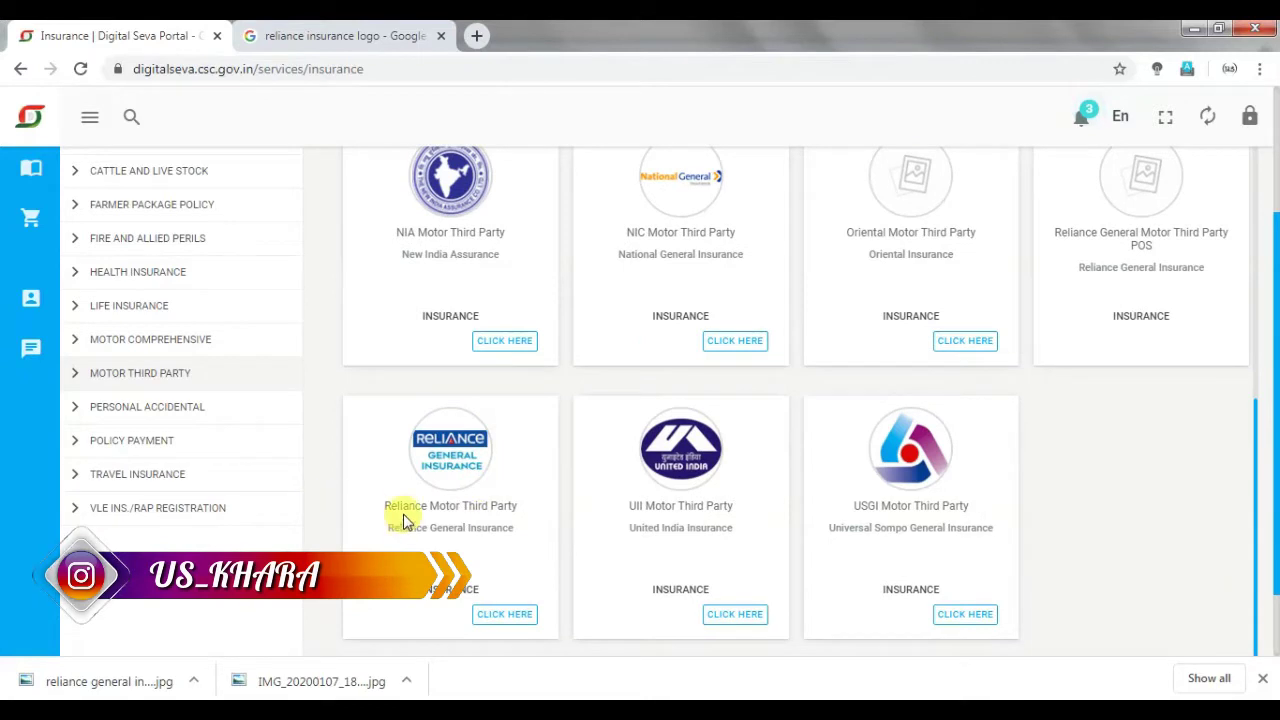
Open the Reliance Motor Third Party service from its Motor Third Party card.
click(506, 613)
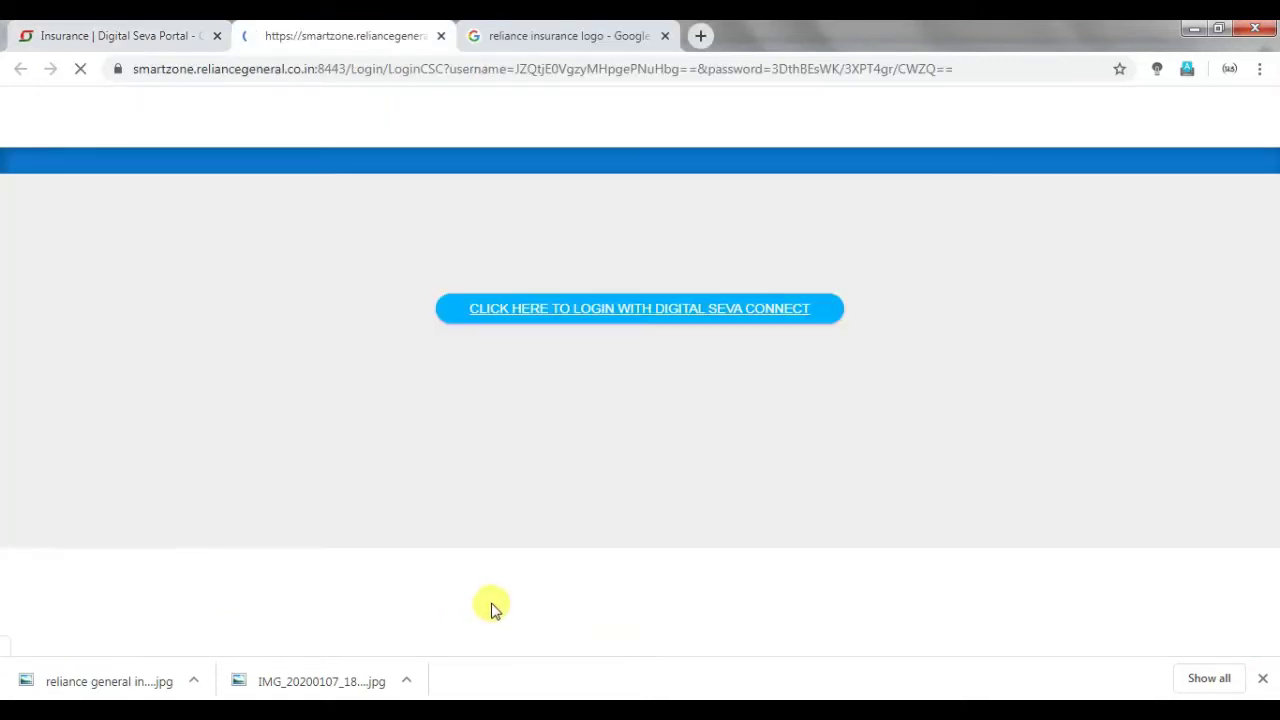
Log in to SmartZone with Digital Seva Connect and reach the home dashboard's Product Links.
click(527, 316)
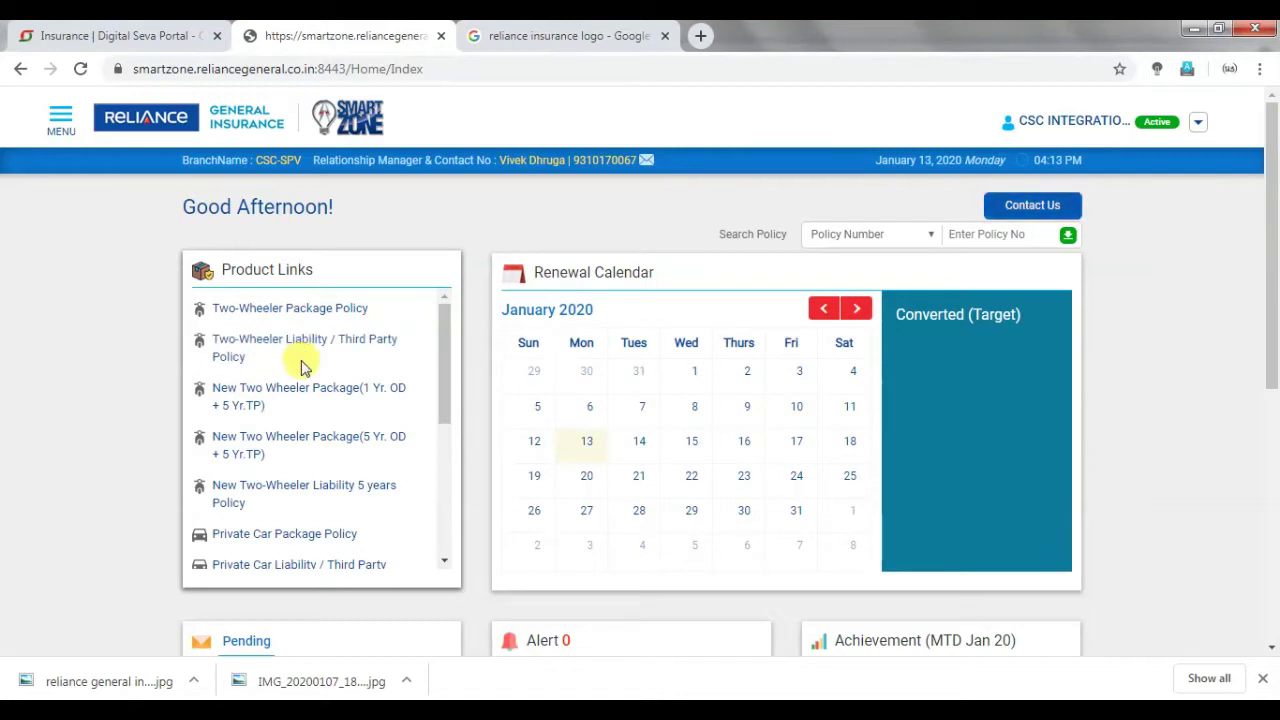
scroll(300, 362, down, 1)
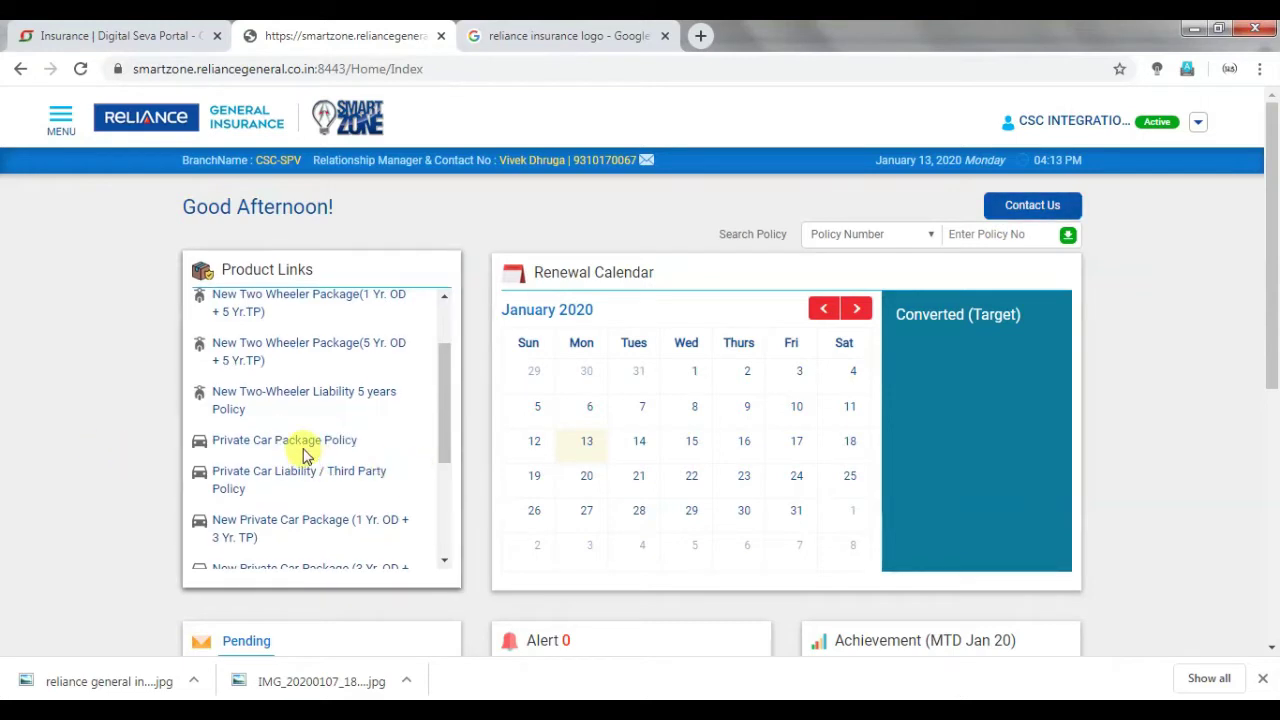
scroll(283, 479, up, 1)
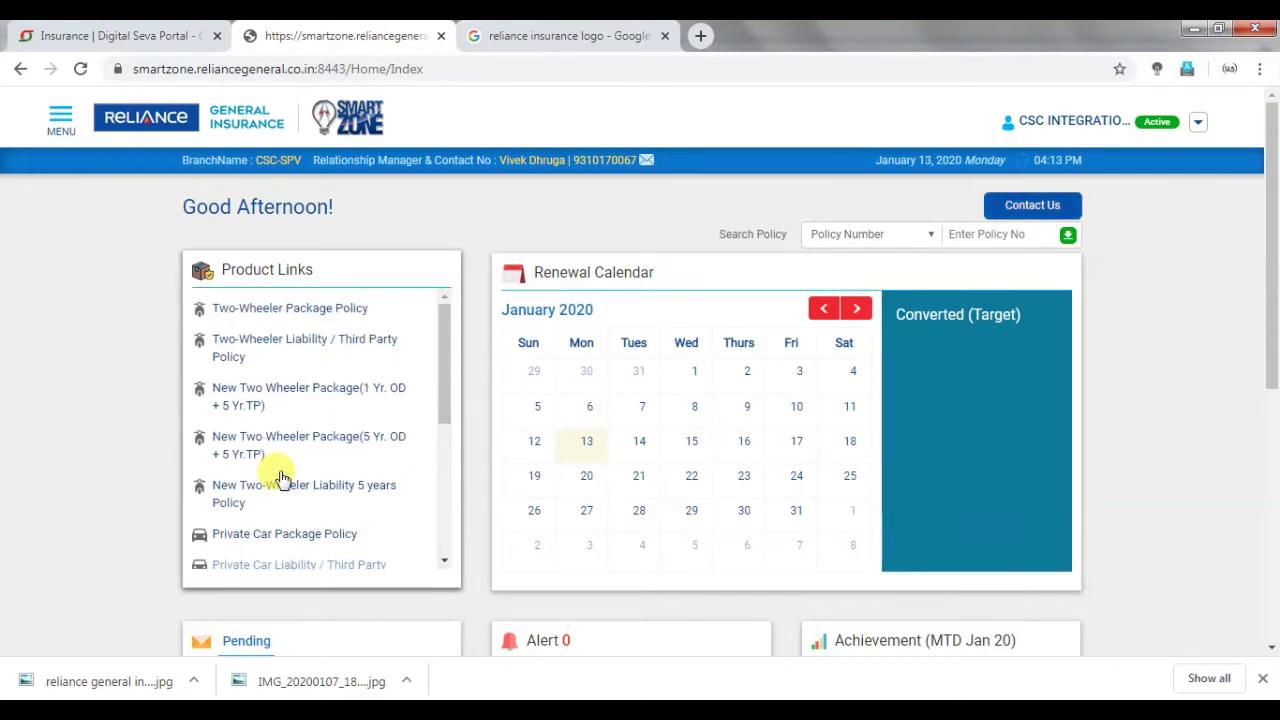
Start a Two-Wheeler Third Party quote with registration parts AB and 2120, then dismiss the warning.
click(326, 343)
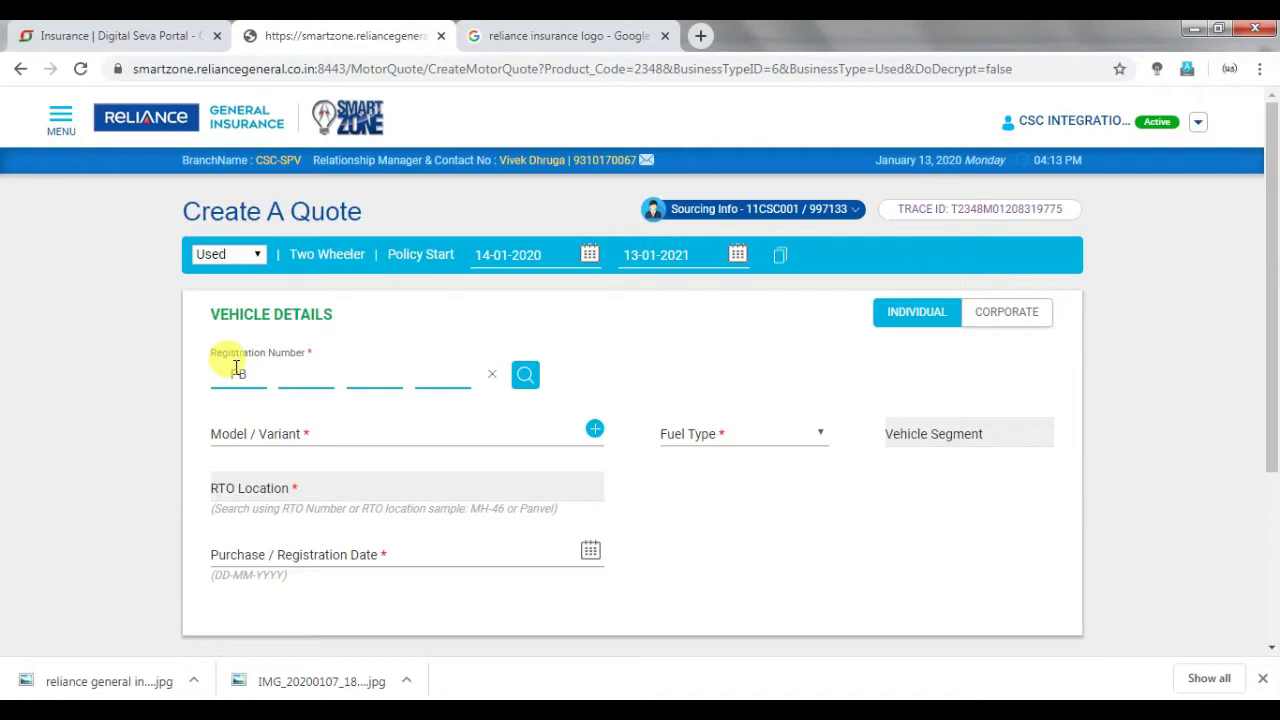
key(Tab)
text(AB)
key(Tab)
text(212)
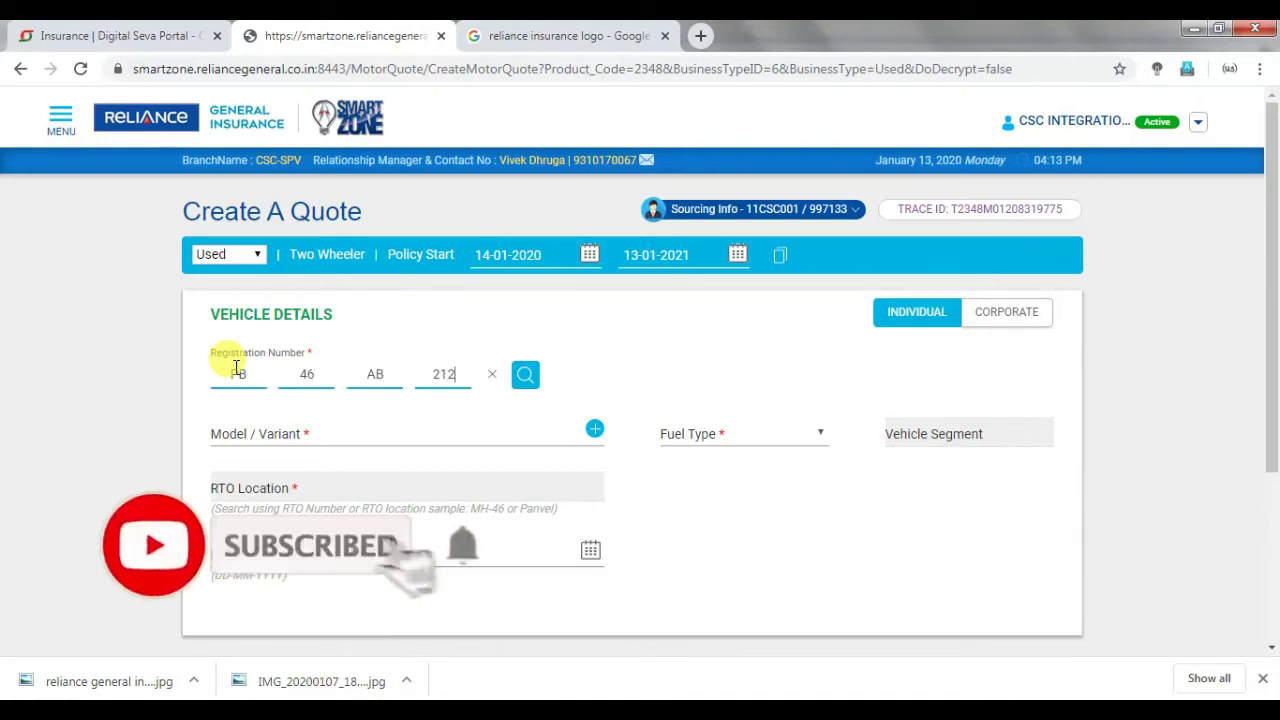
text(0)
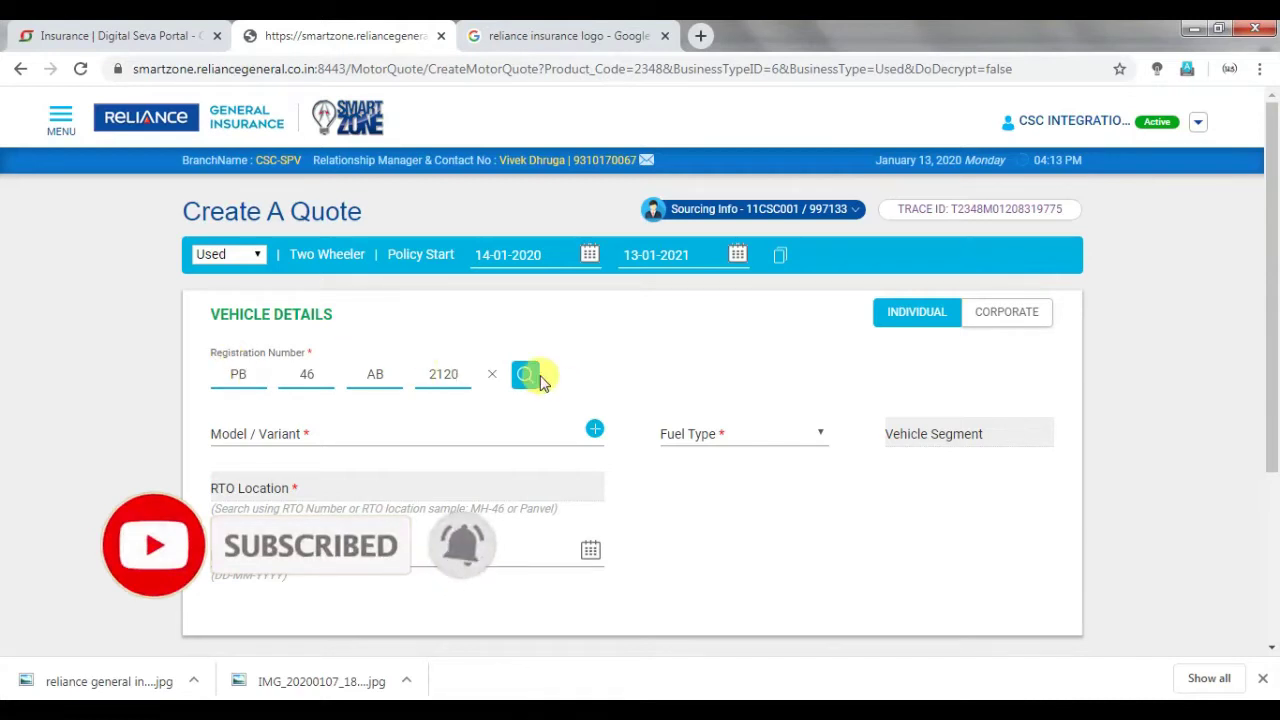
click(525, 373)
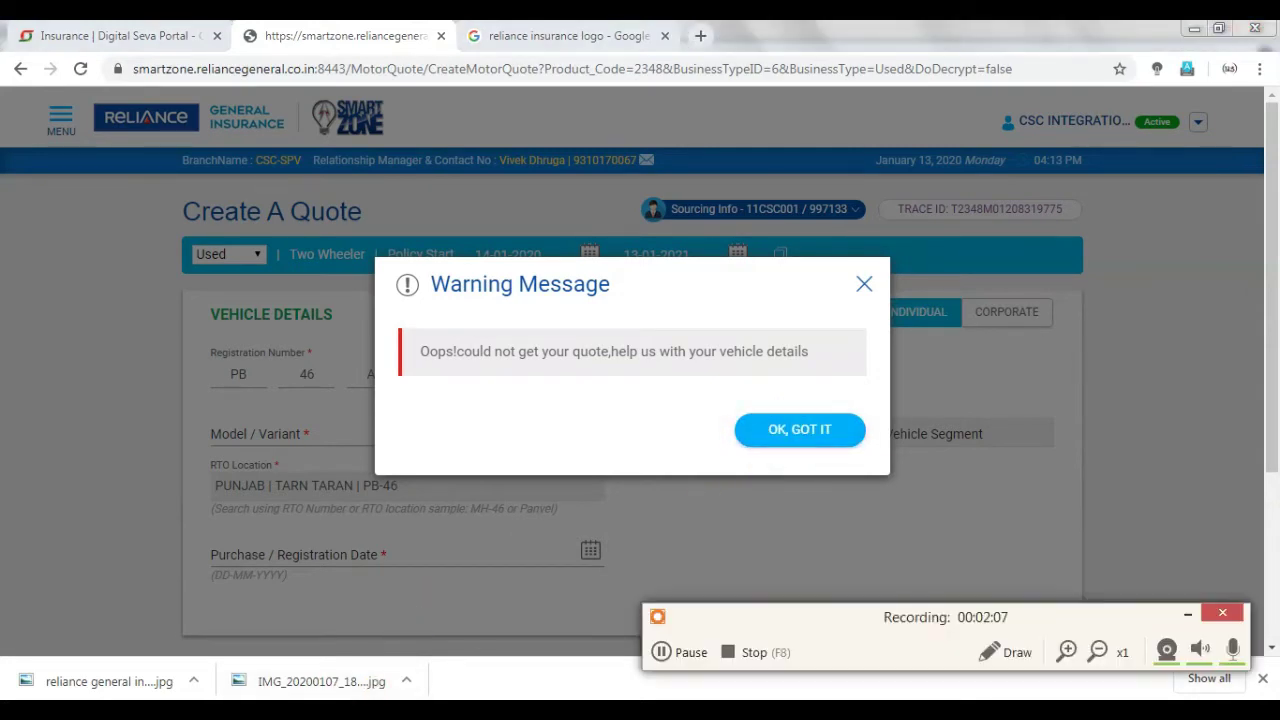
click(1182, 611)
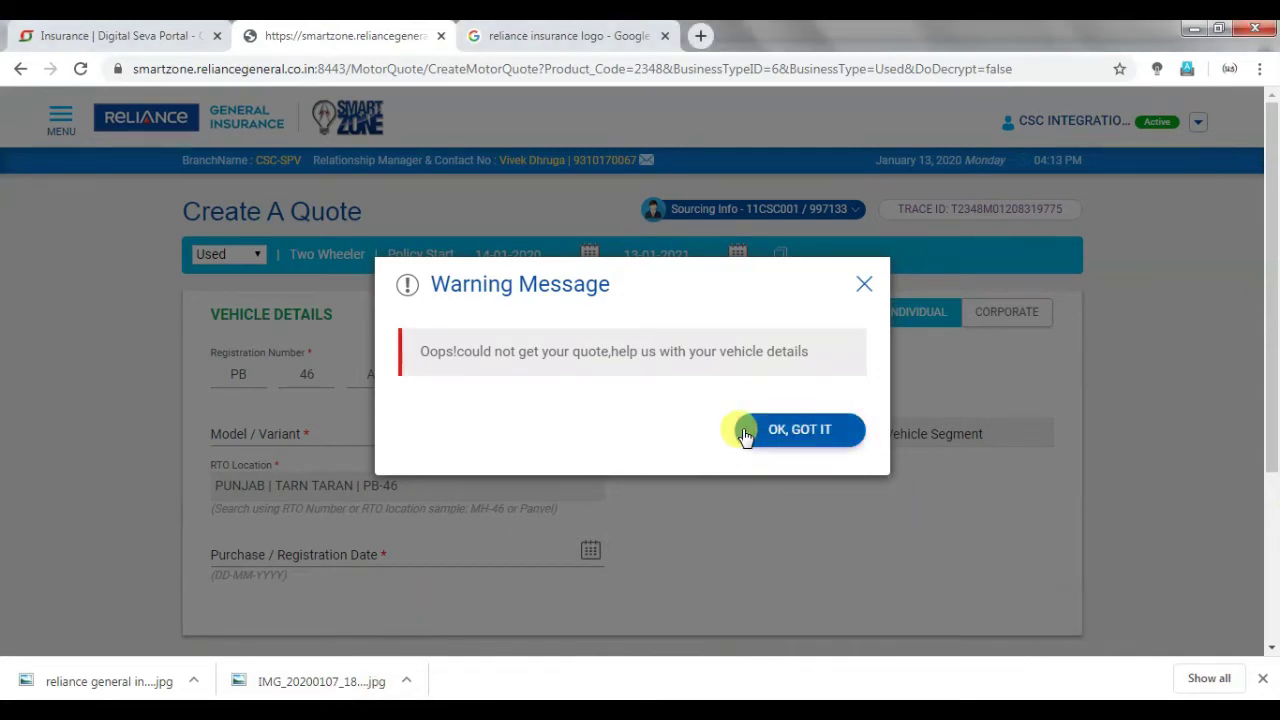
click(750, 430)
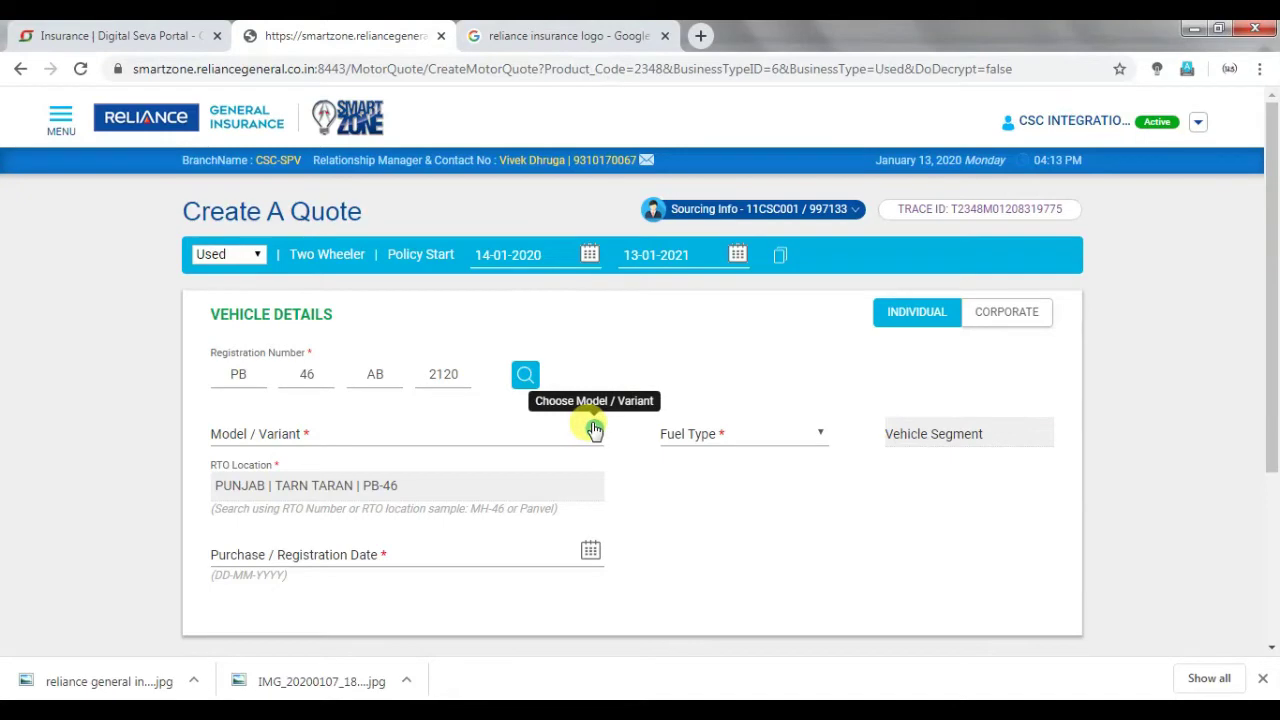
Search the model and variant picker for HERO MOTOCORP.
click(594, 430)
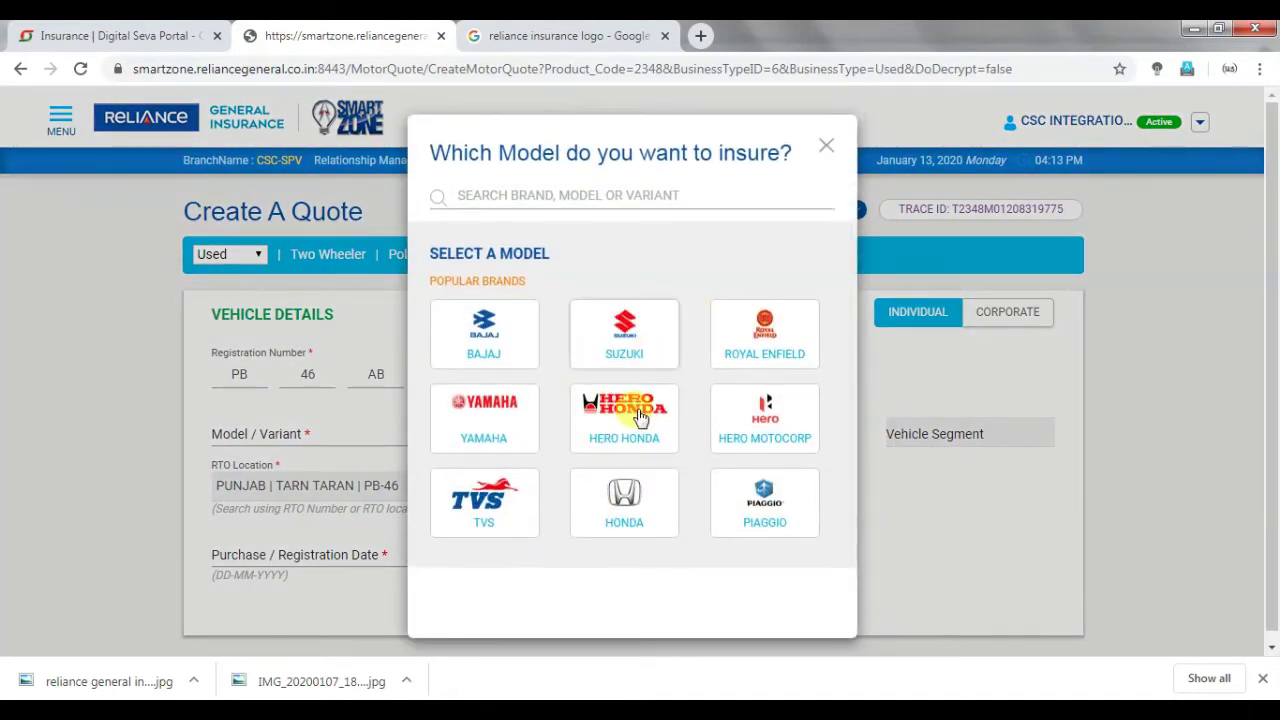
click(582, 202)
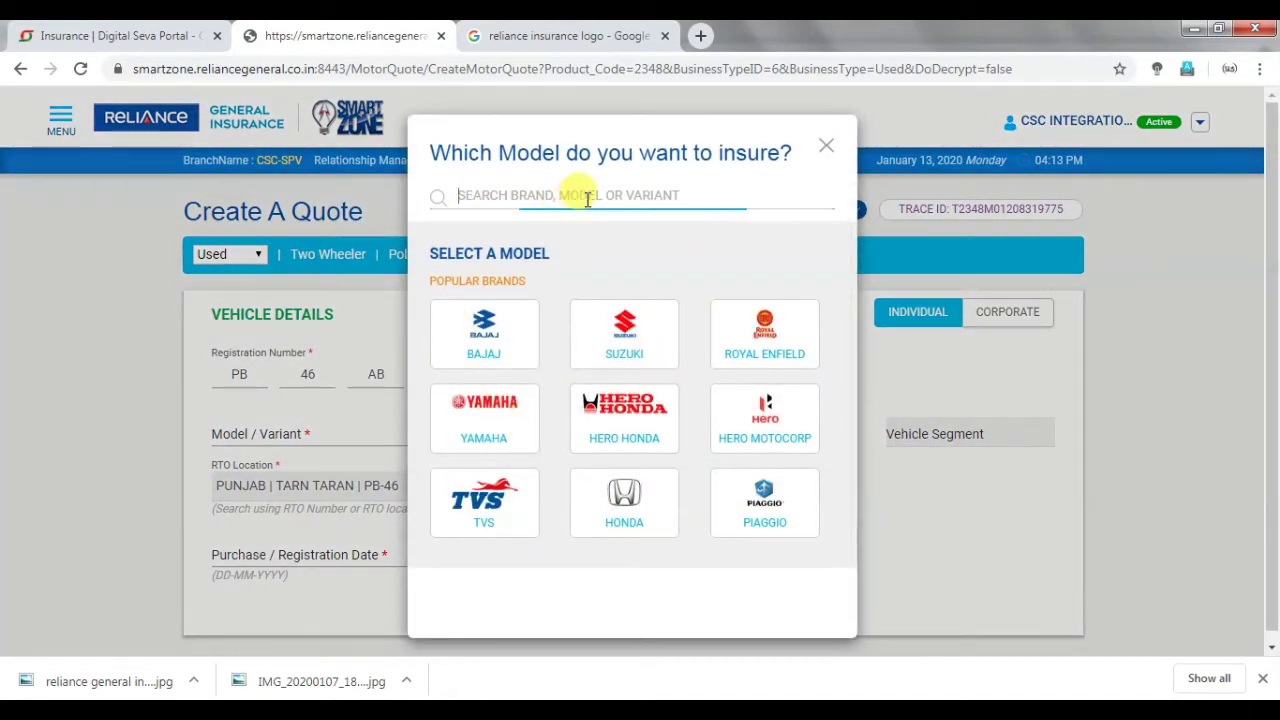
text(HER)
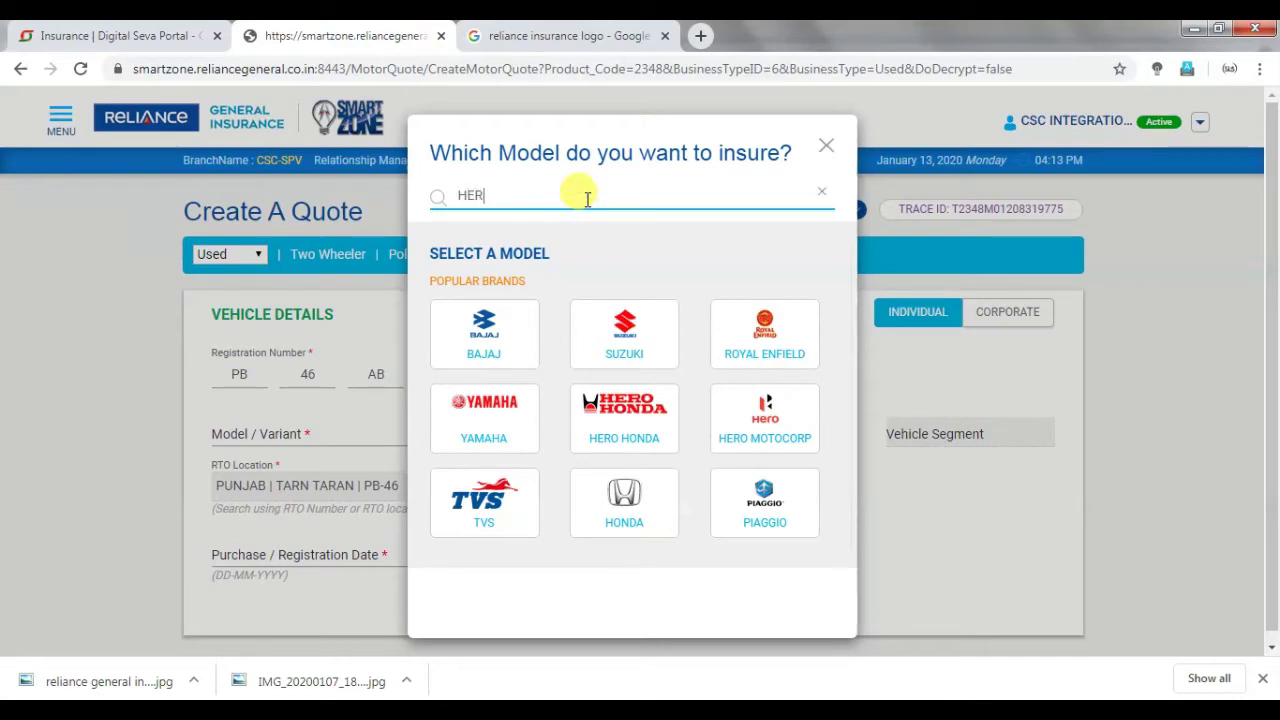
text(O )
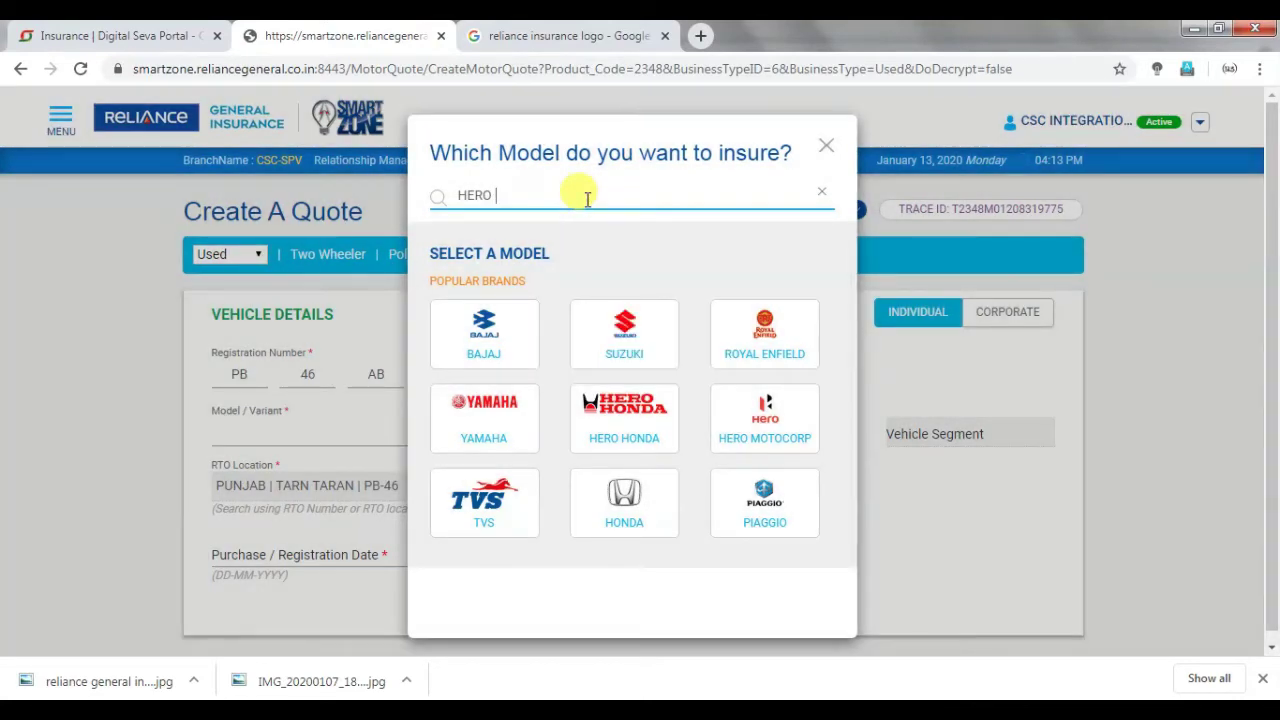
text(MOT)
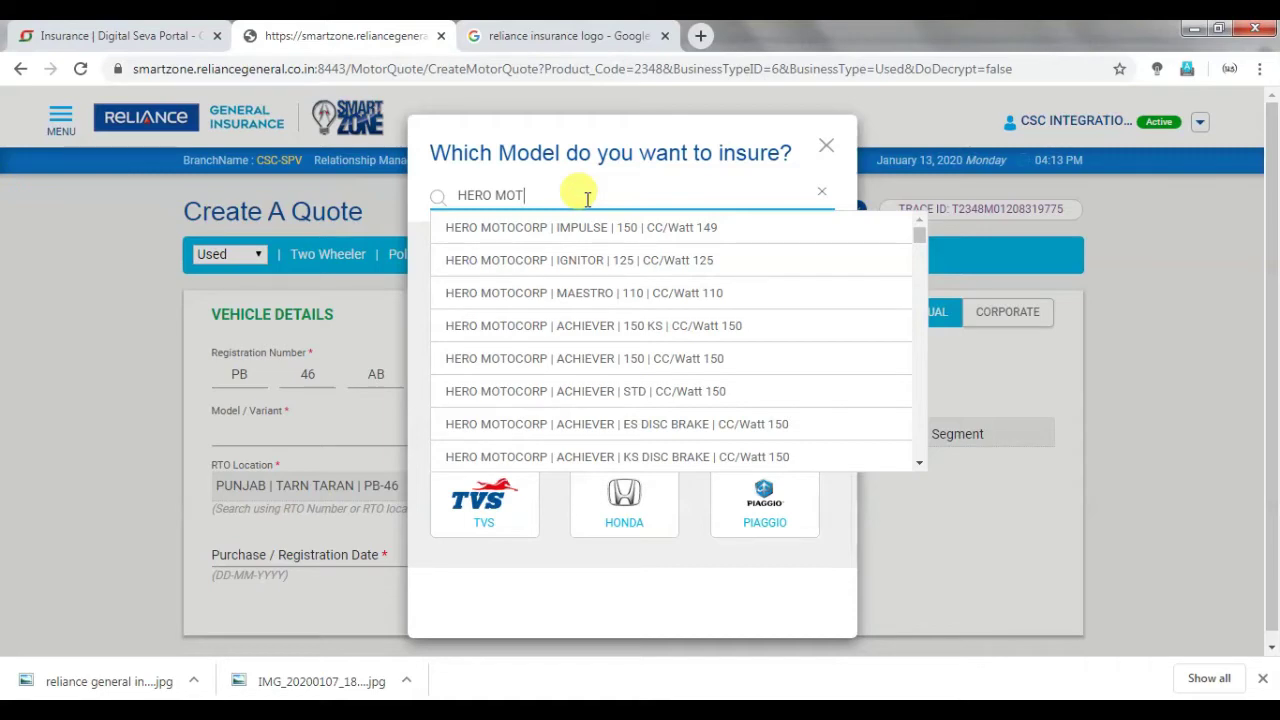
text(OCORP)
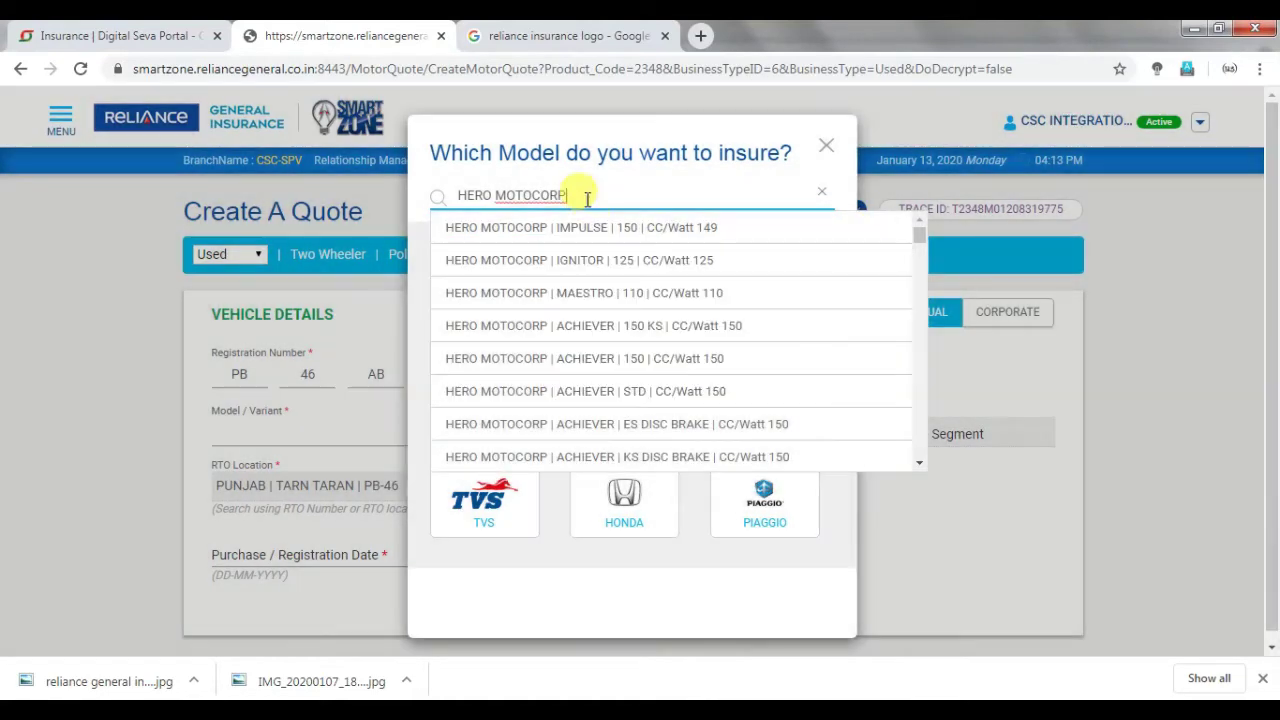
Select HERO MOTOCORP | MAESTRO EDGE | VX | CC/Watt 110 from the results.
scroll(610, 355, down, 1)
scroll(615, 352, down, 8)
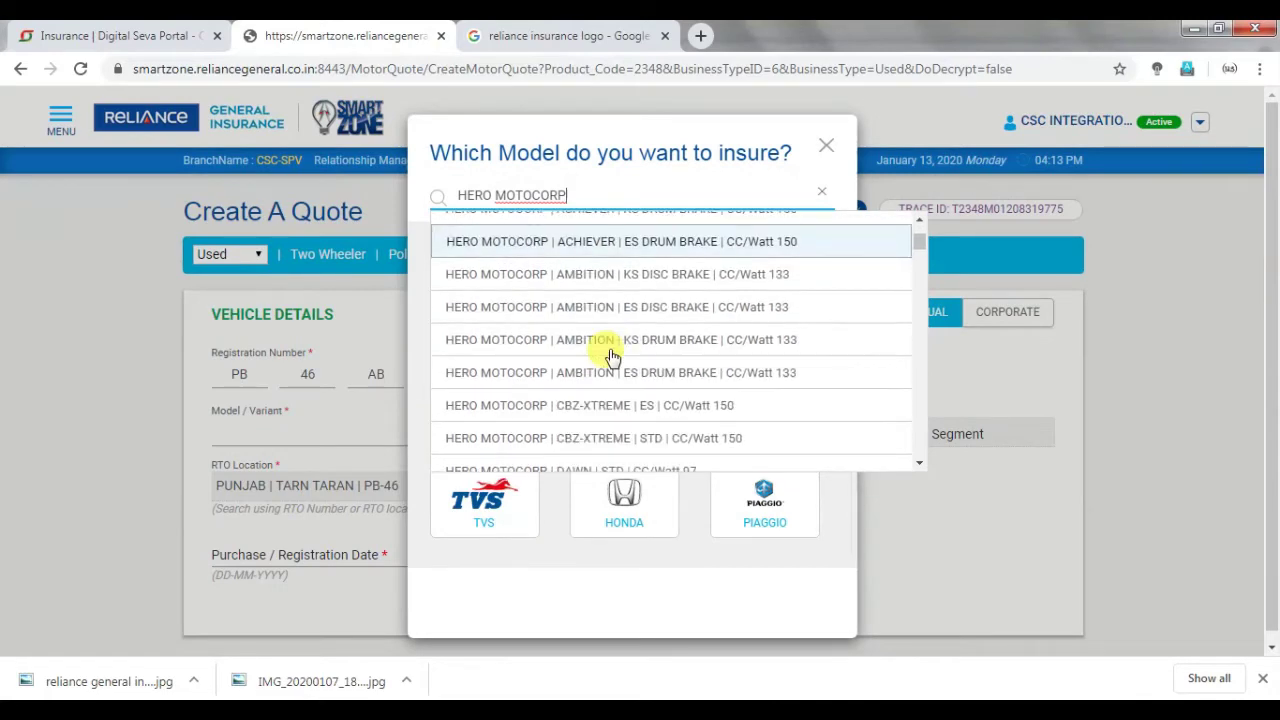
scroll(612, 358, down, 8)
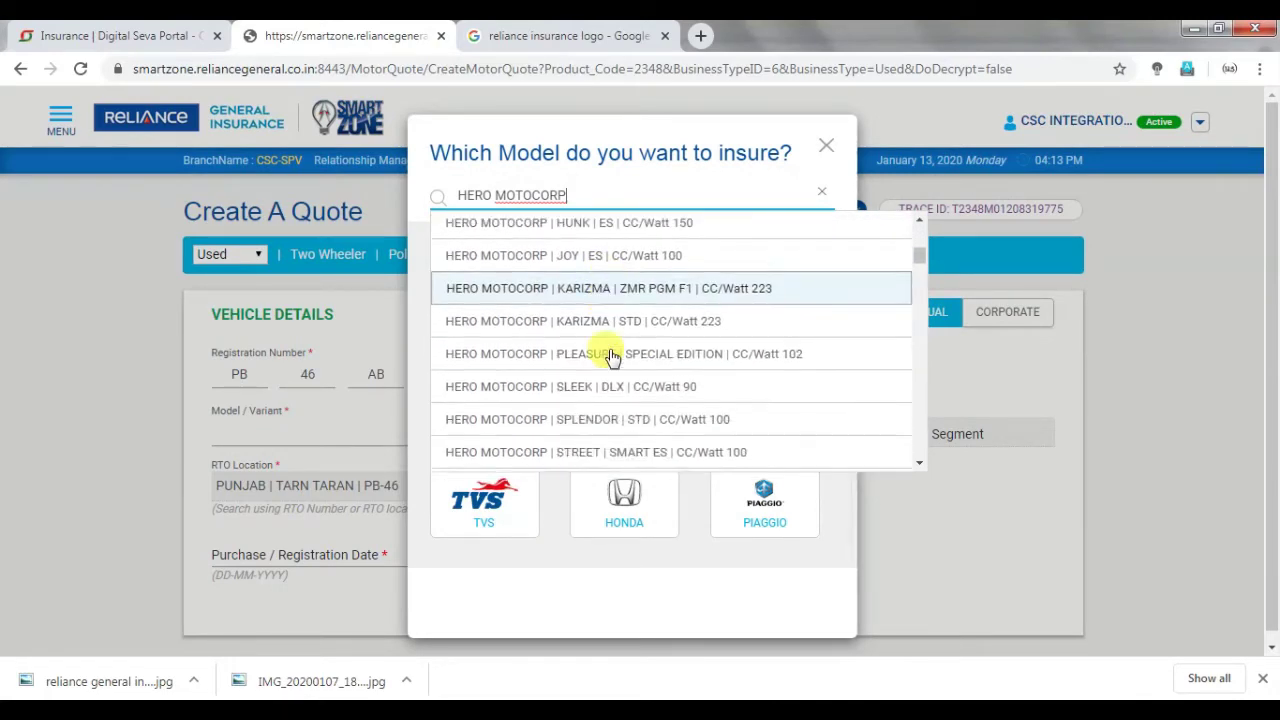
scroll(612, 358, down, 8)
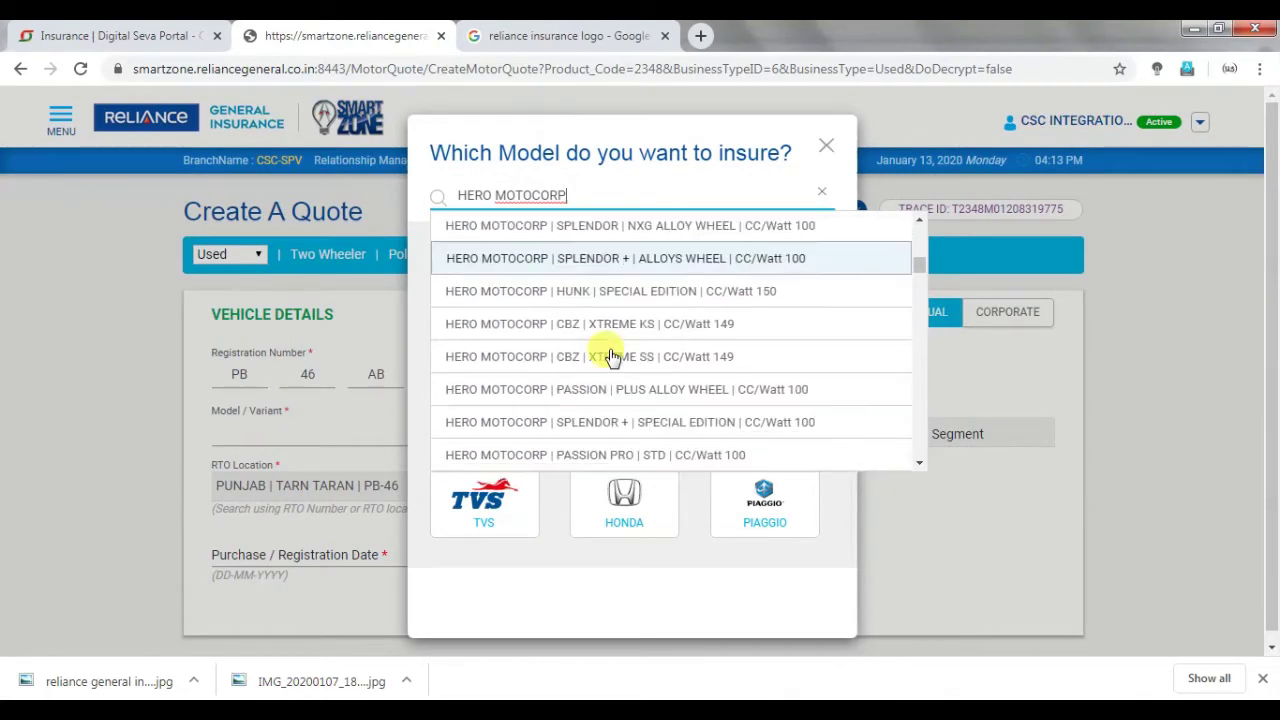
scroll(612, 358, down, 8)
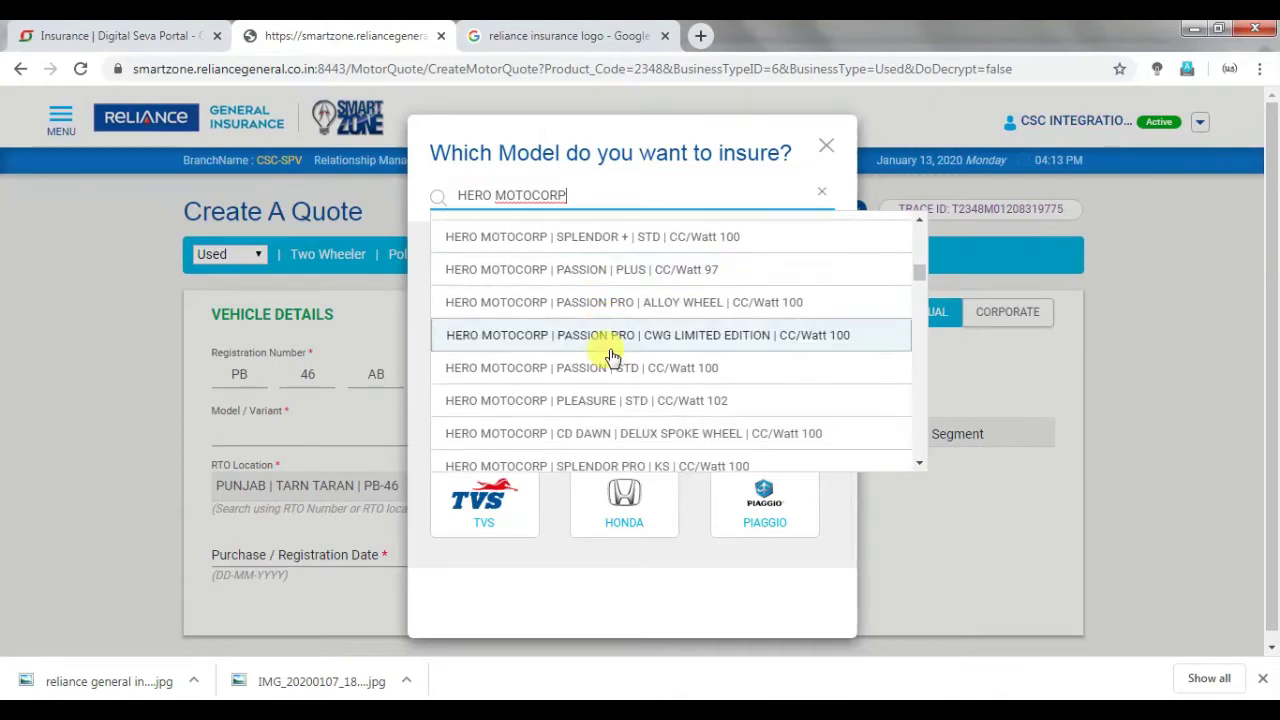
scroll(612, 358, down, 8)
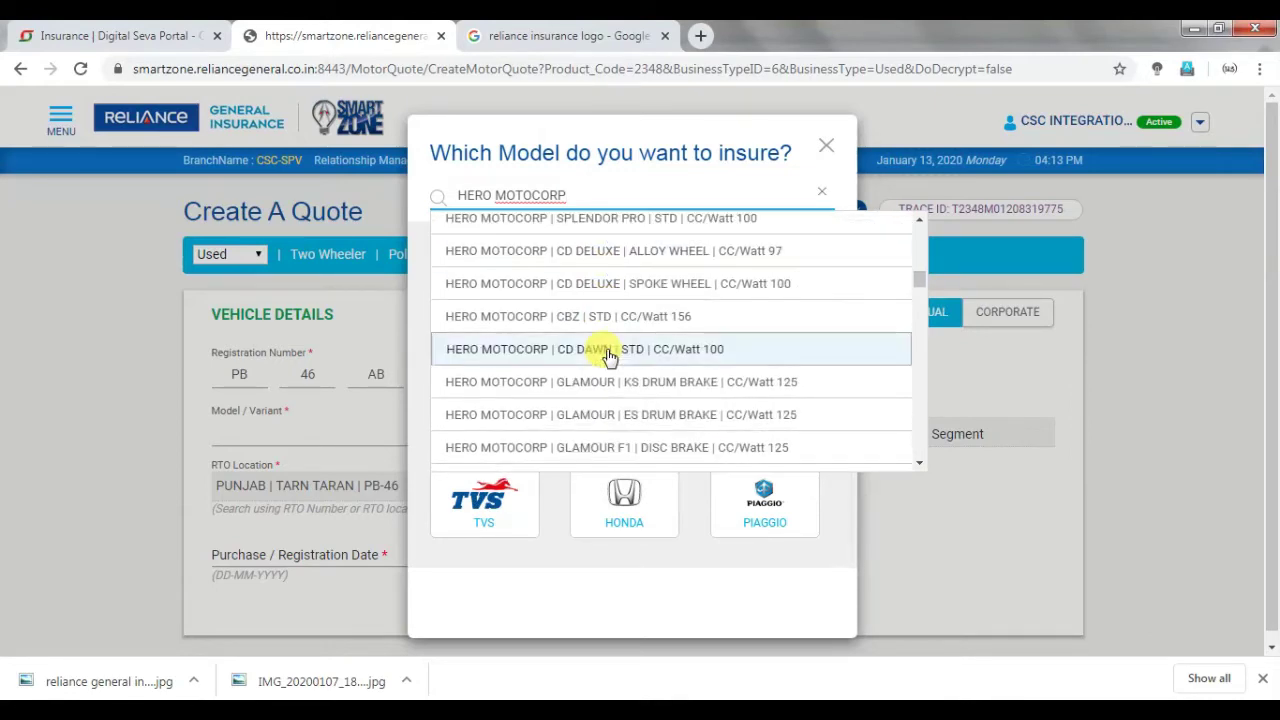
scroll(610, 358, down, 8)
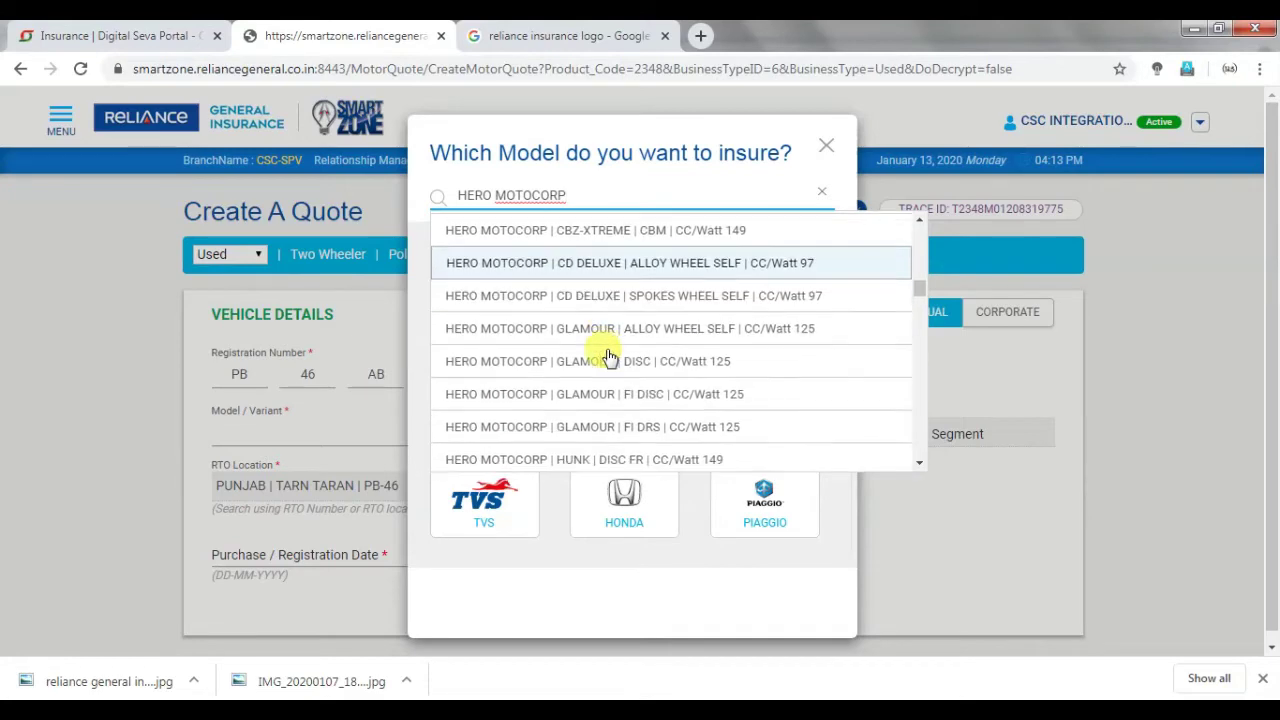
scroll(610, 358, down, 8)
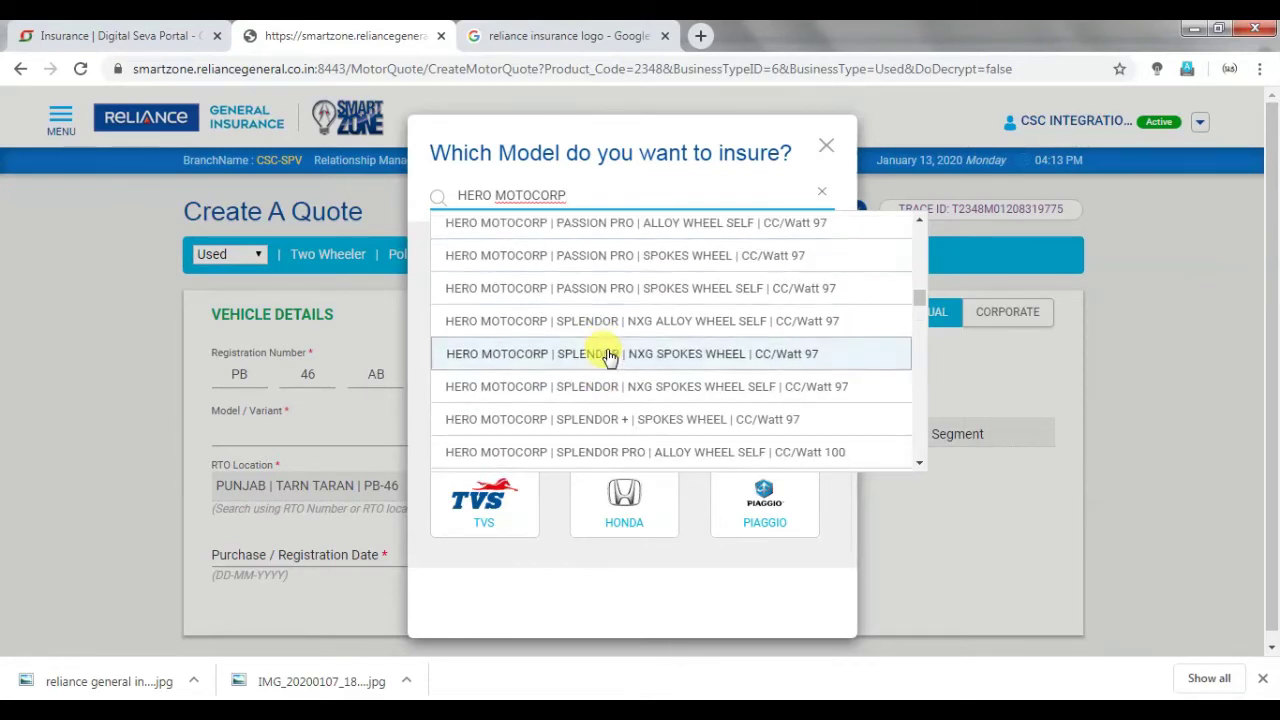
scroll(610, 358, down, 8)
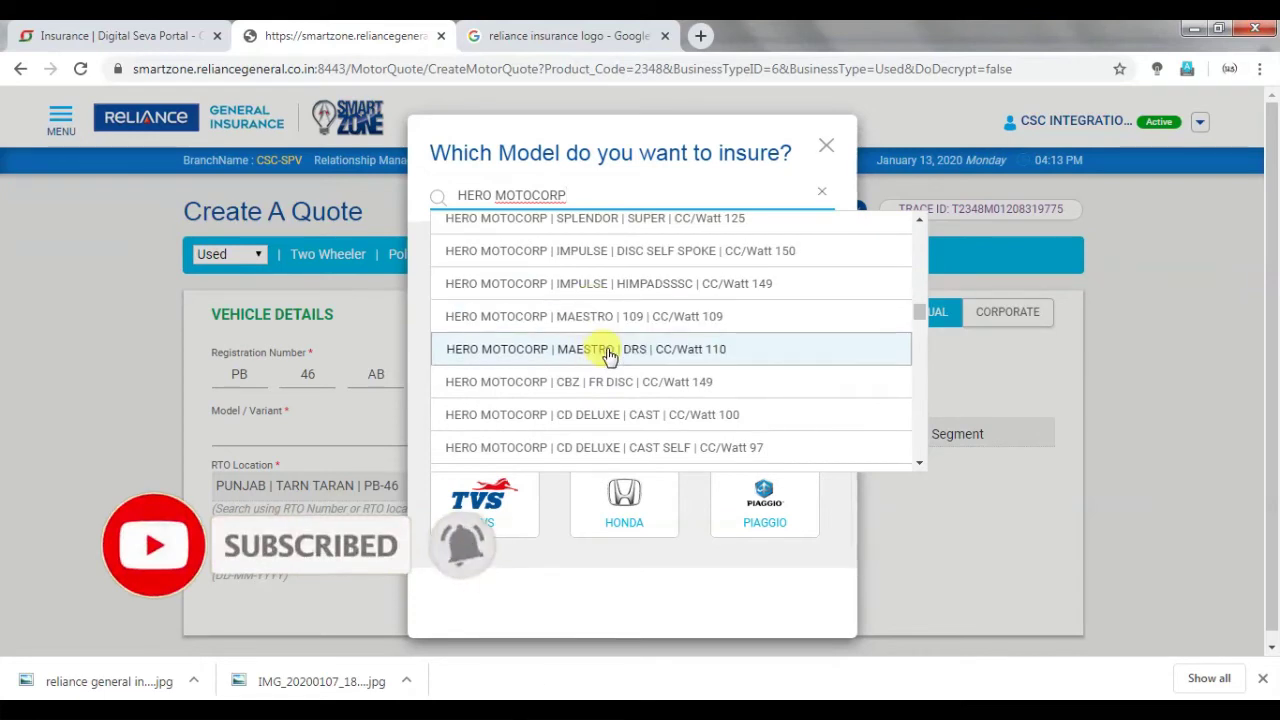
key(Up)
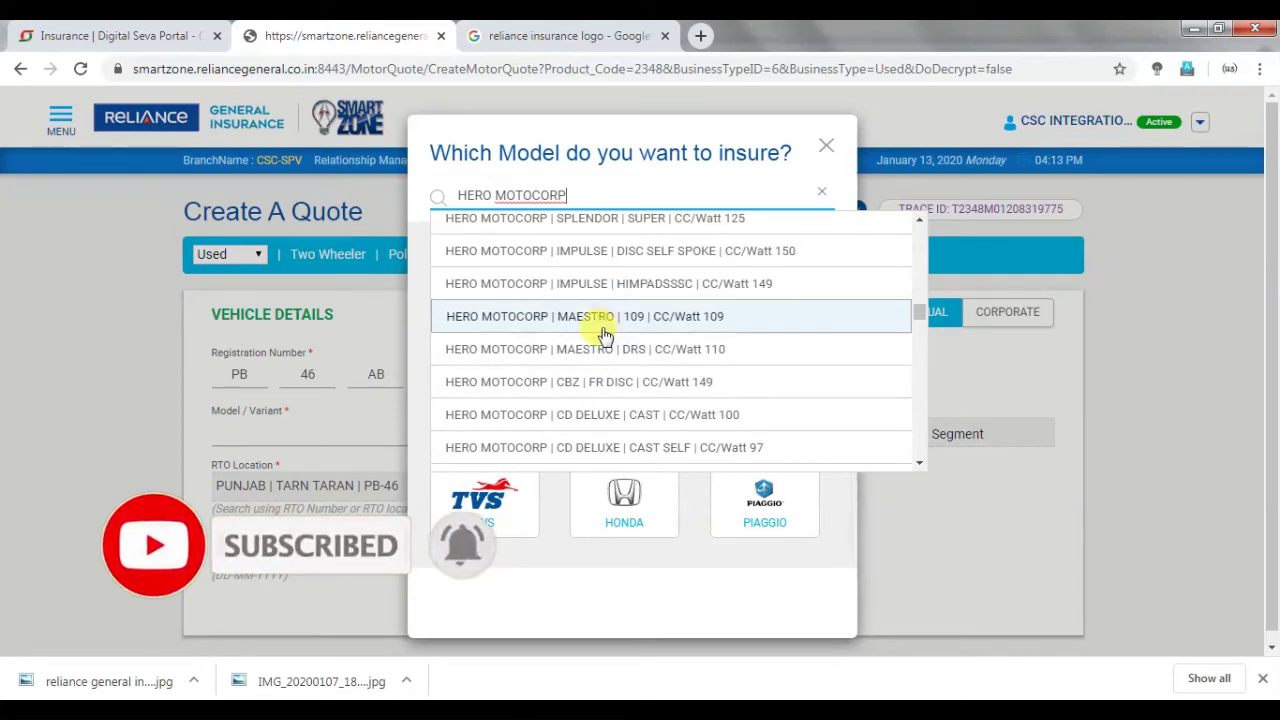
key(Down)
key(Down)
key(Down)
key(Down)
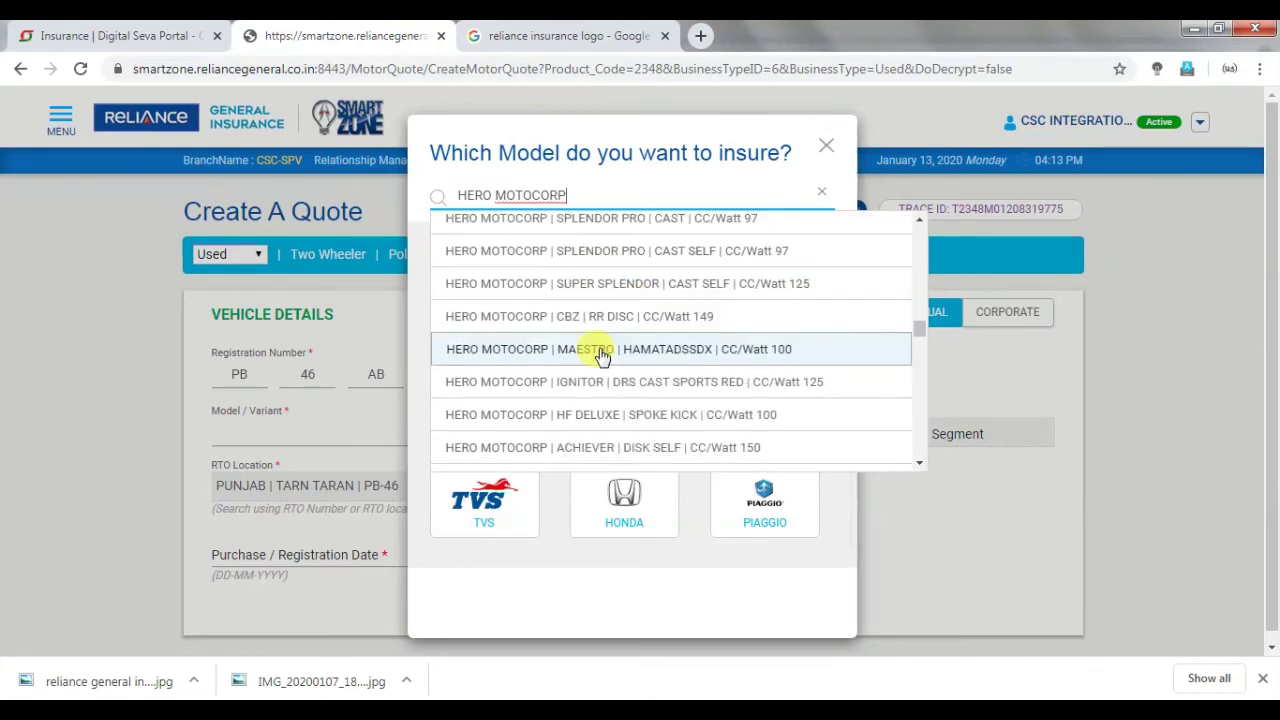
key(Down)
key(Down)
key(Down)
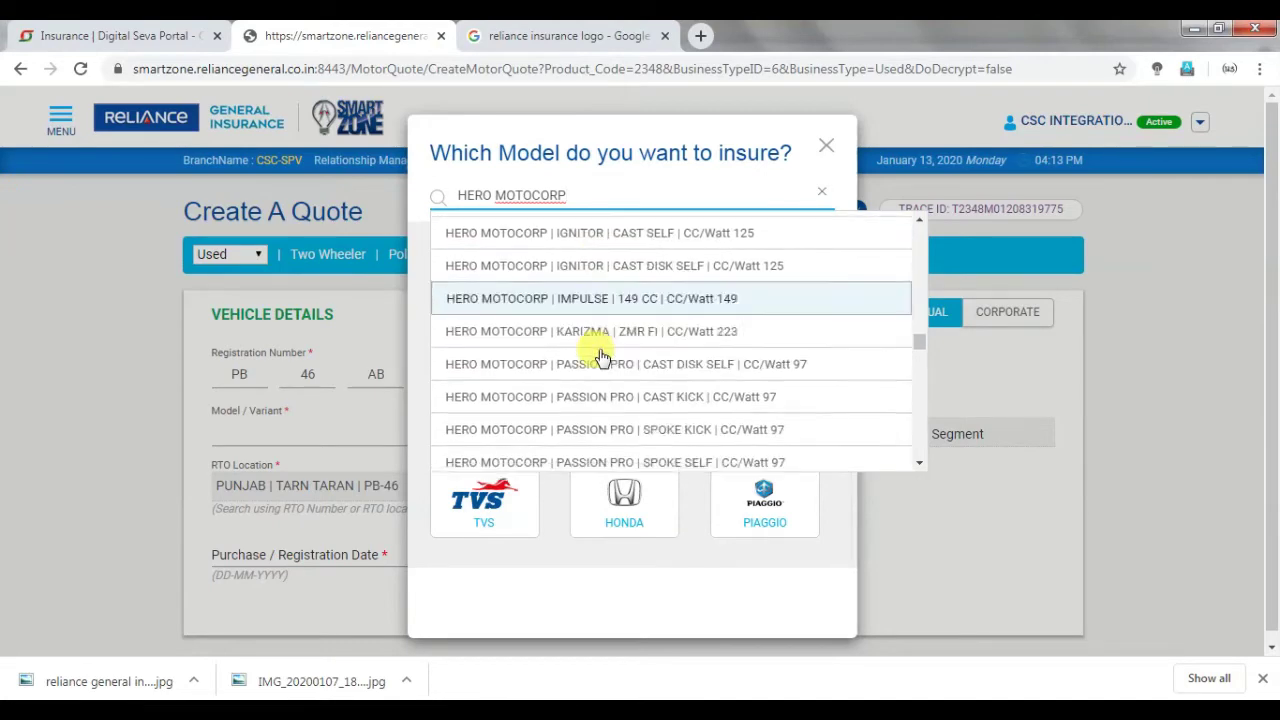
scroll(600, 357, down, 1)
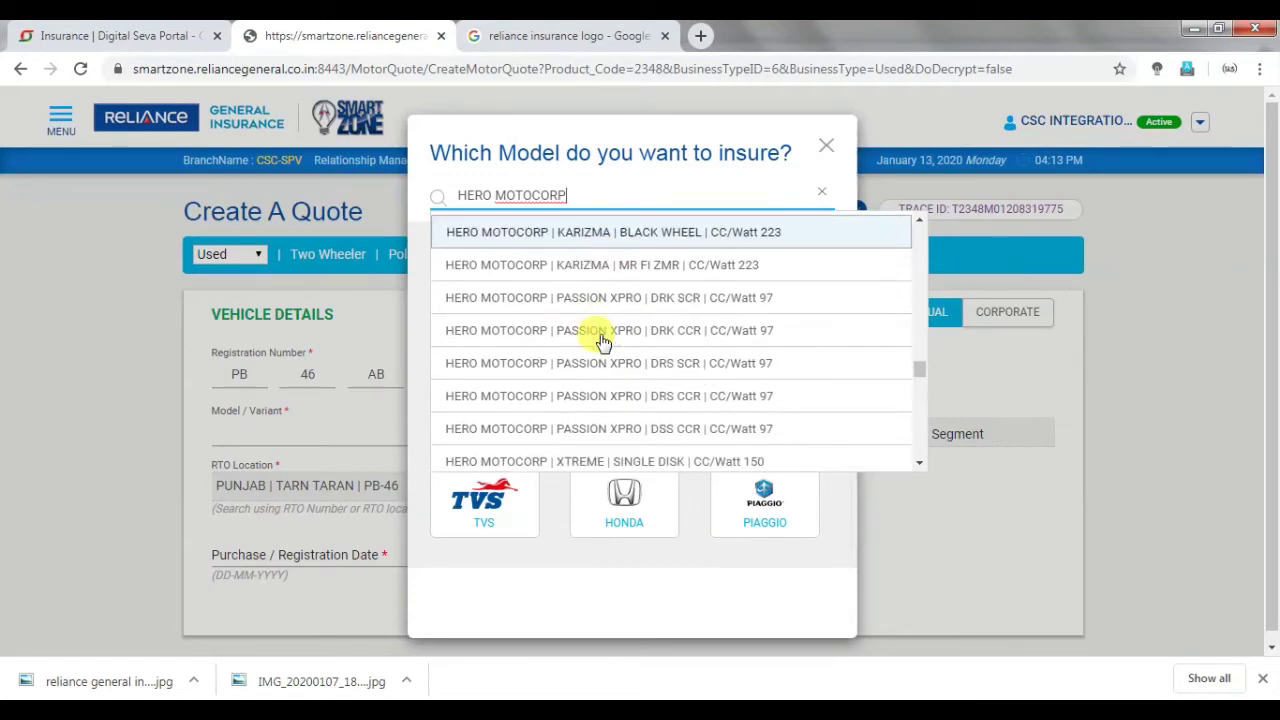
scroll(603, 342, down, 5)
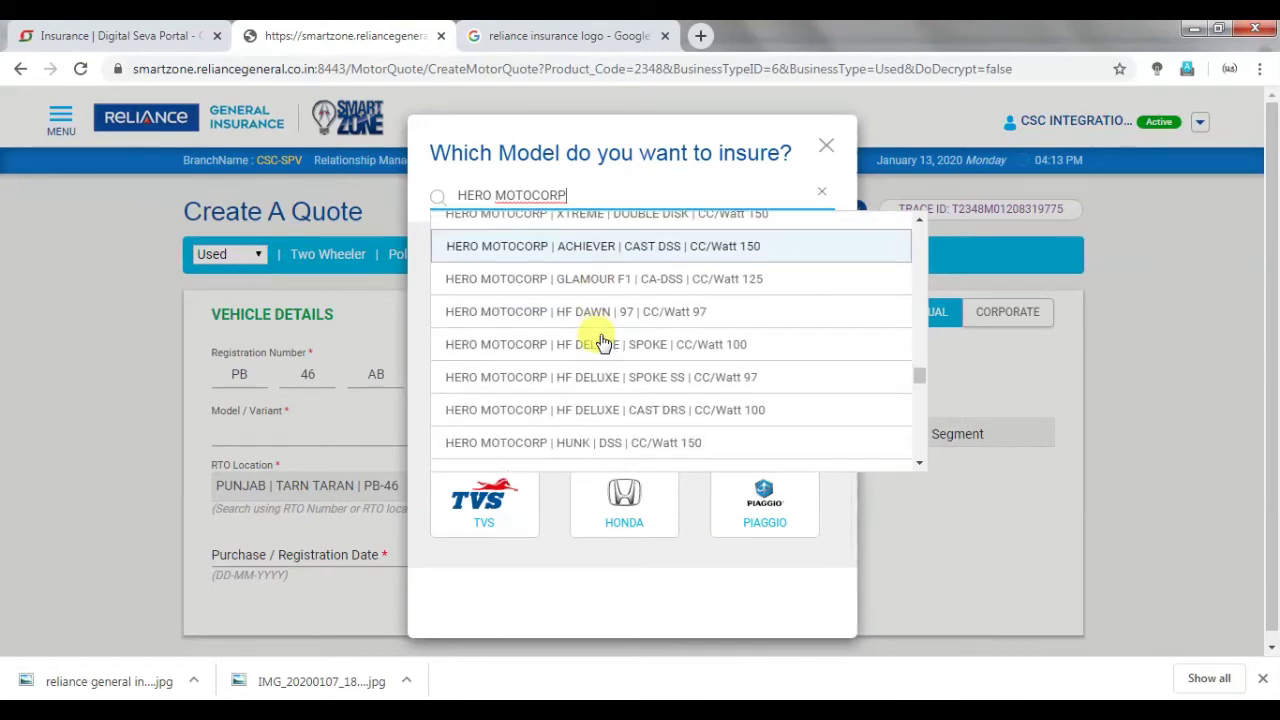
scroll(603, 342, down, 5)
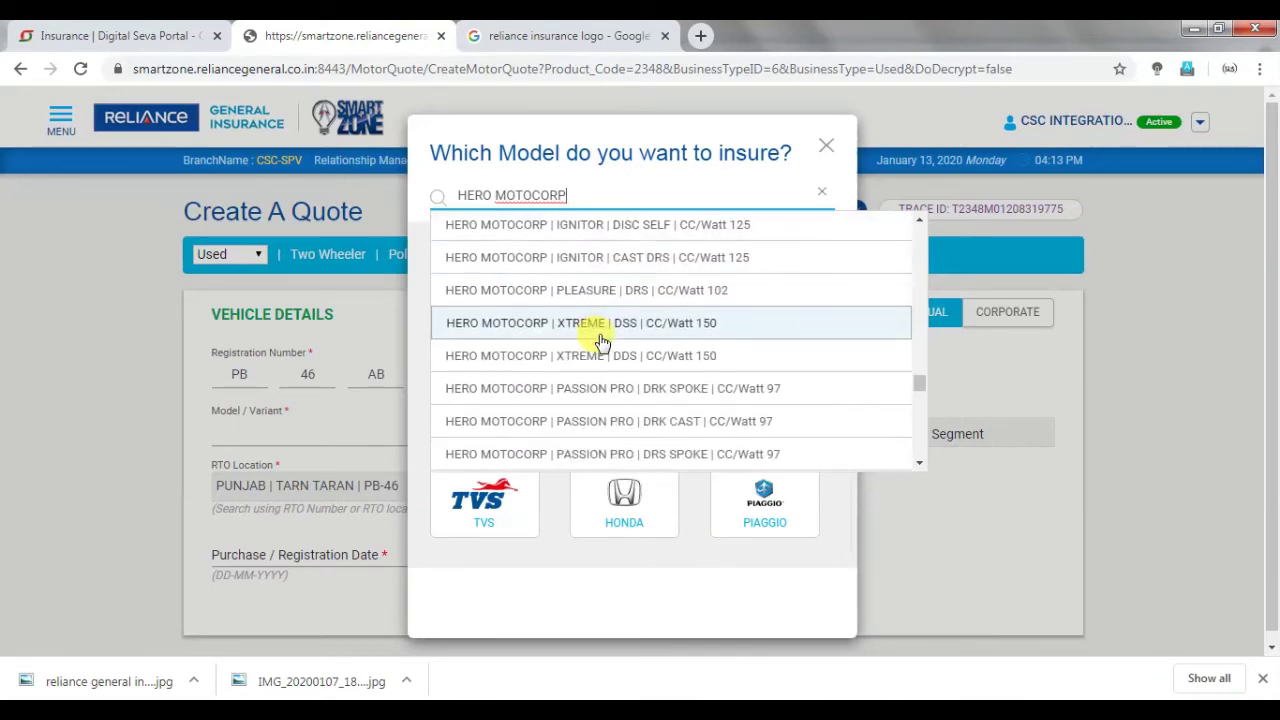
scroll(603, 342, down, 7)
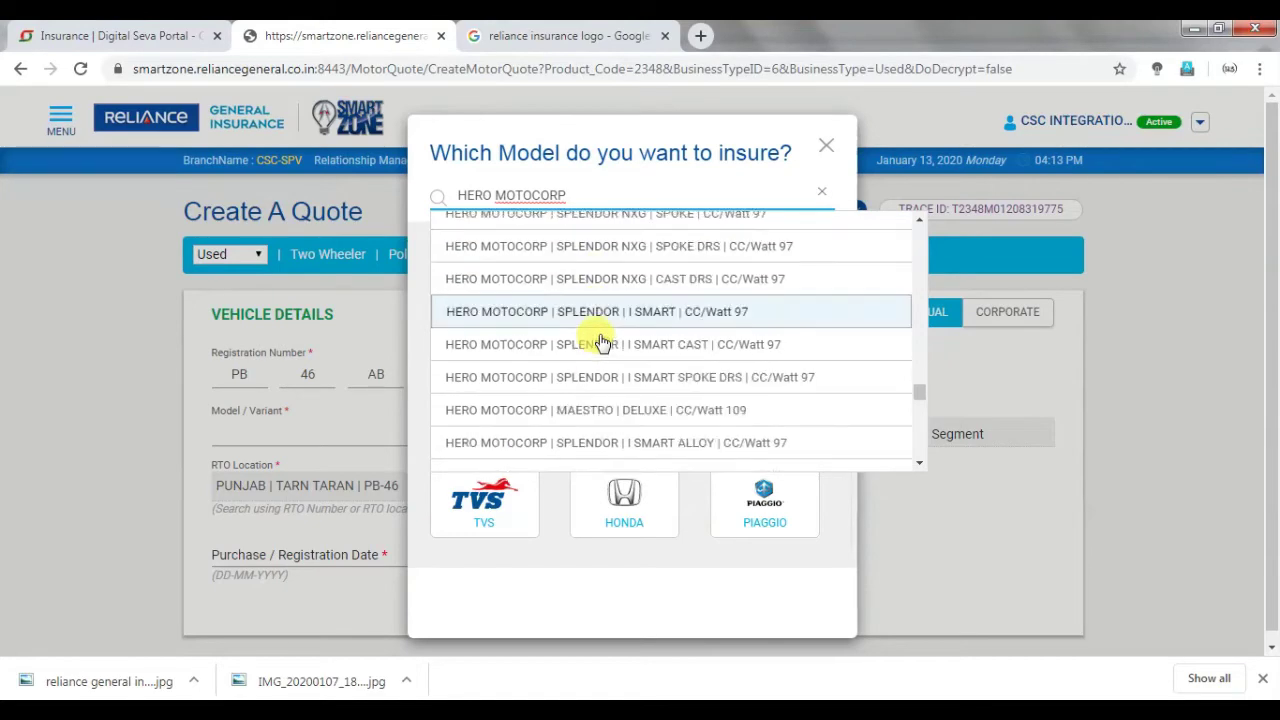
scroll(604, 400, down, 5)
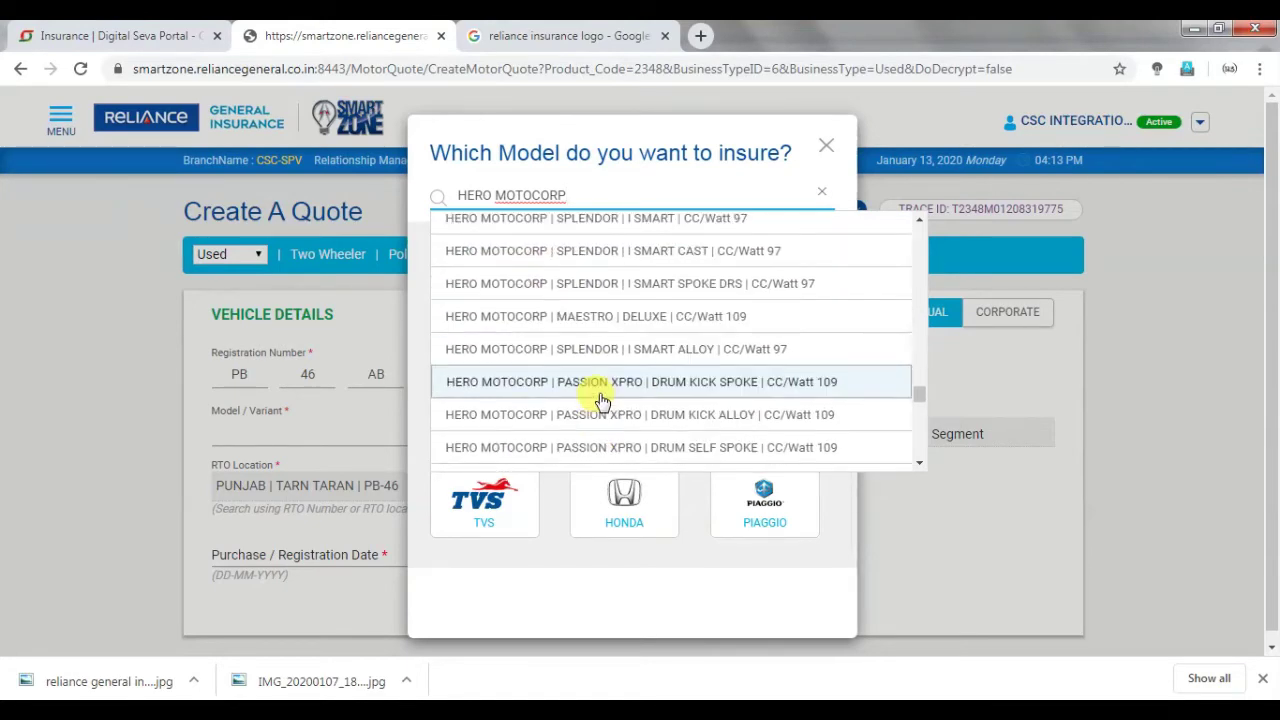
scroll(600, 398, down, 2)
scroll(605, 402, down, 2)
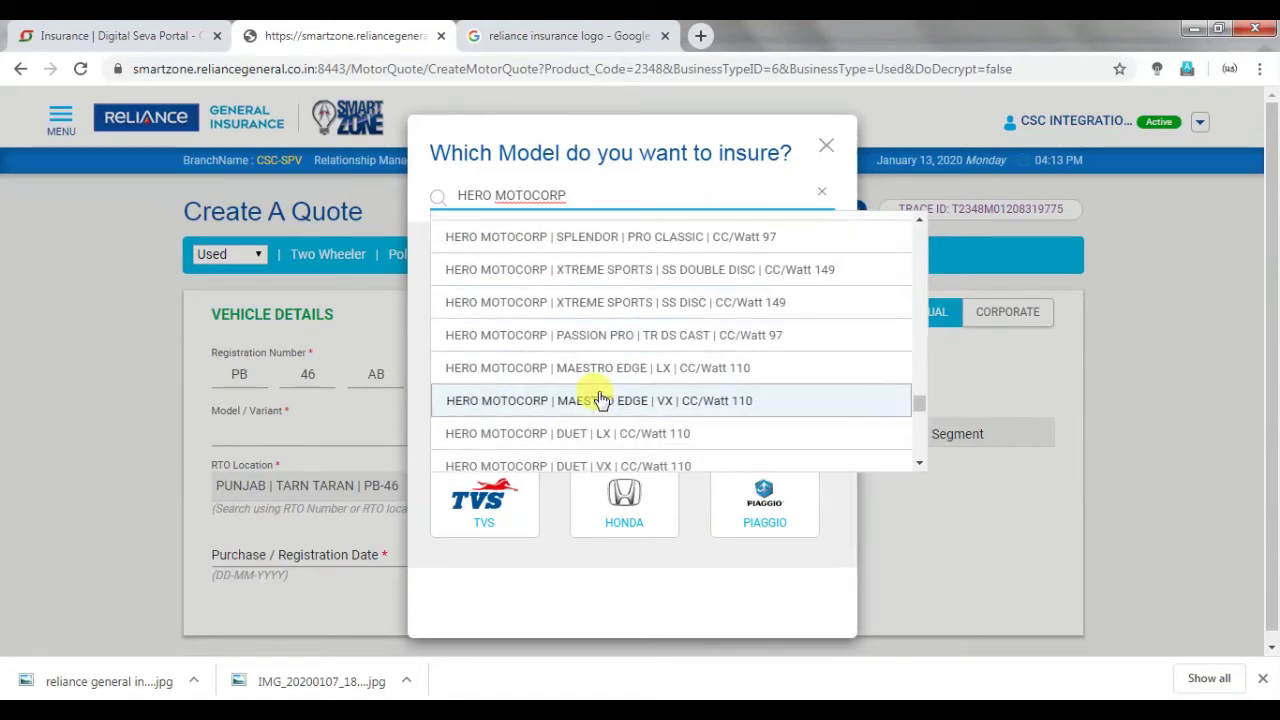
click(606, 404)
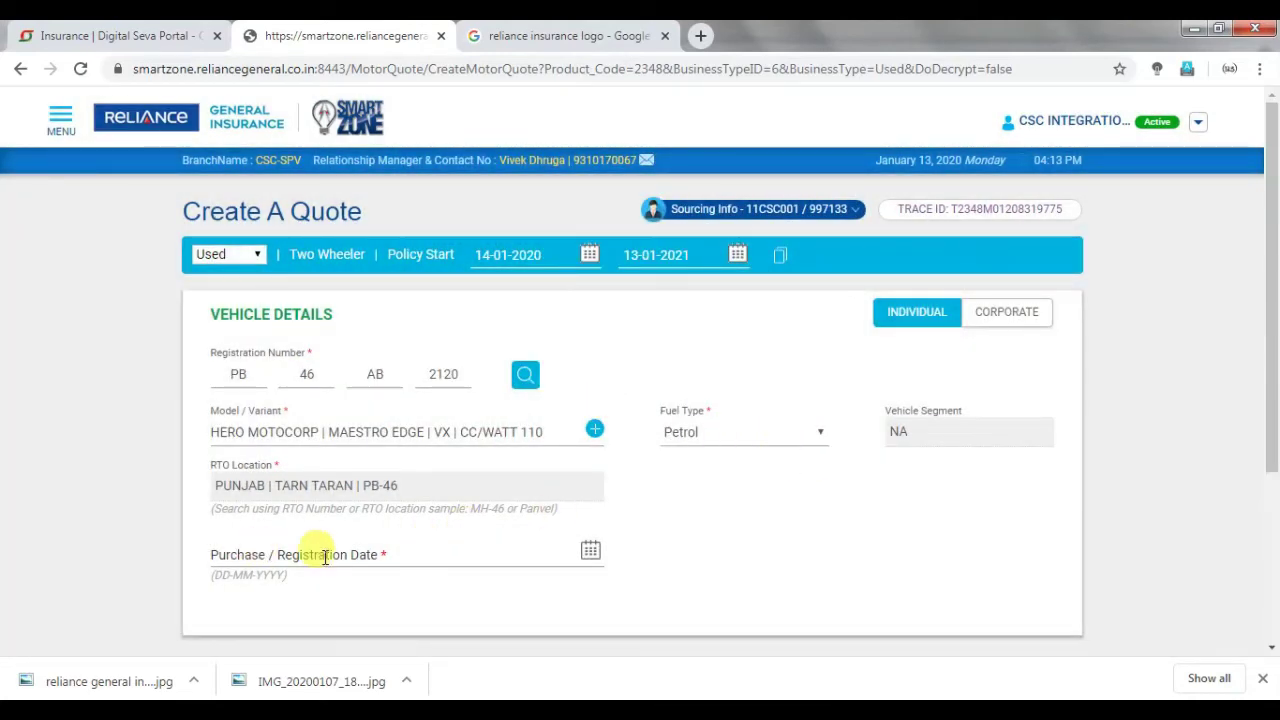
Pick 11 January 2018 as the purchase/registration date, then calculate the premium.
click(590, 551)
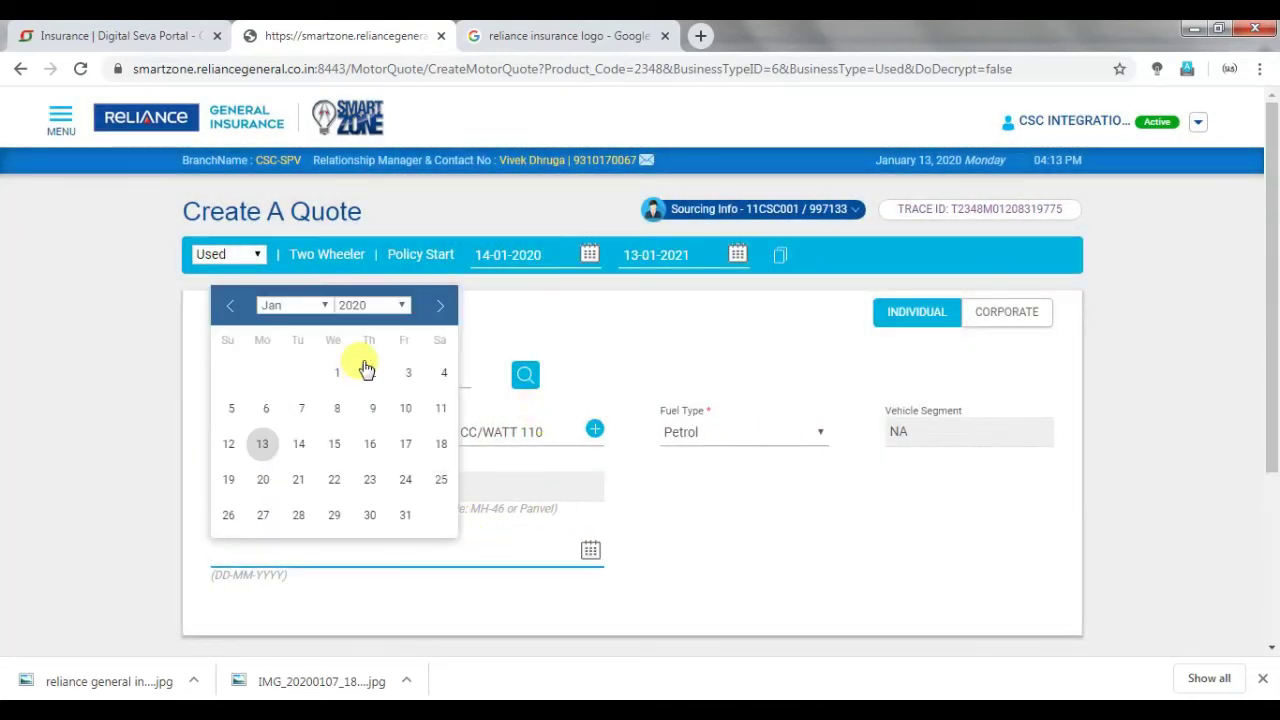
click(355, 306)
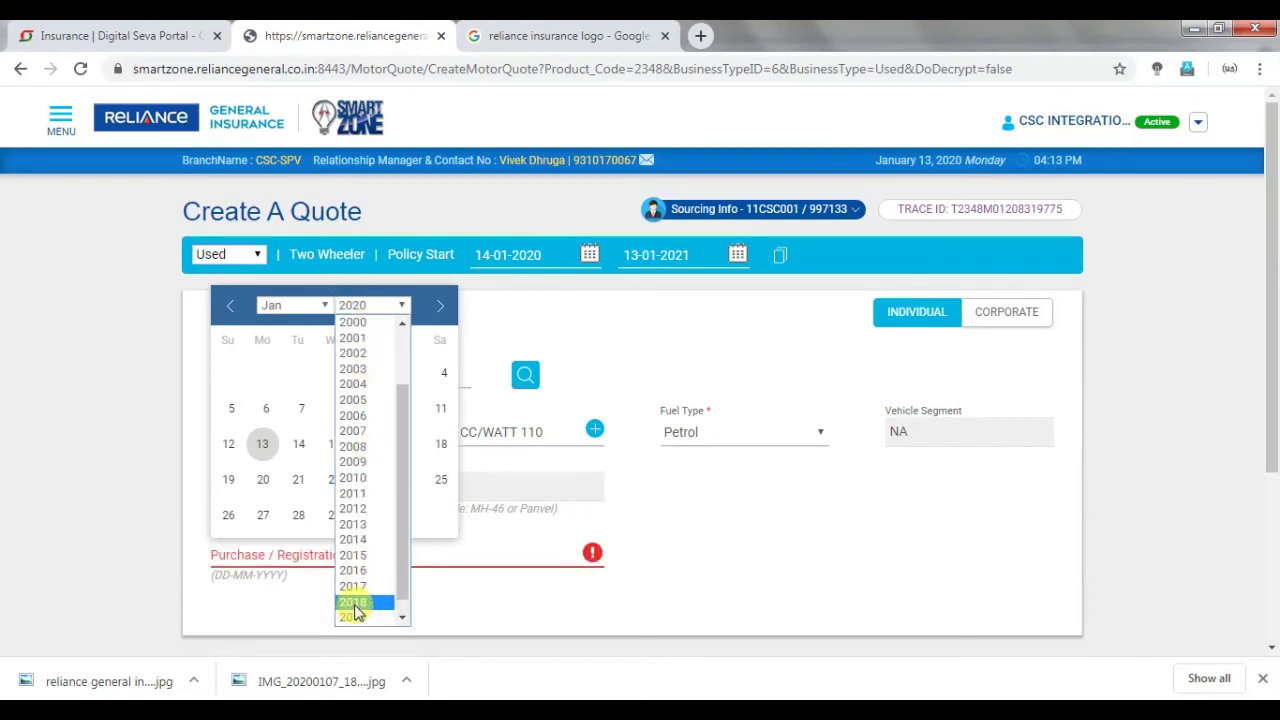
click(352, 601)
click(371, 417)
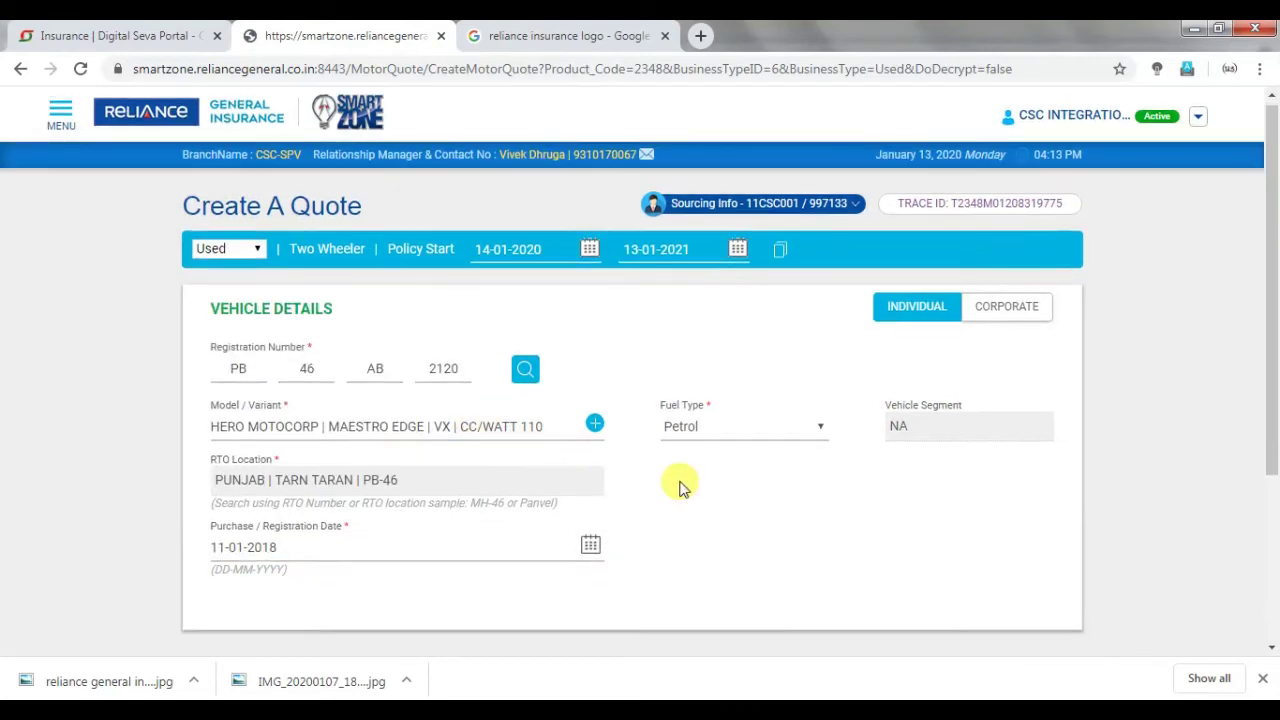
scroll(680, 486, down, 2)
click(946, 497)
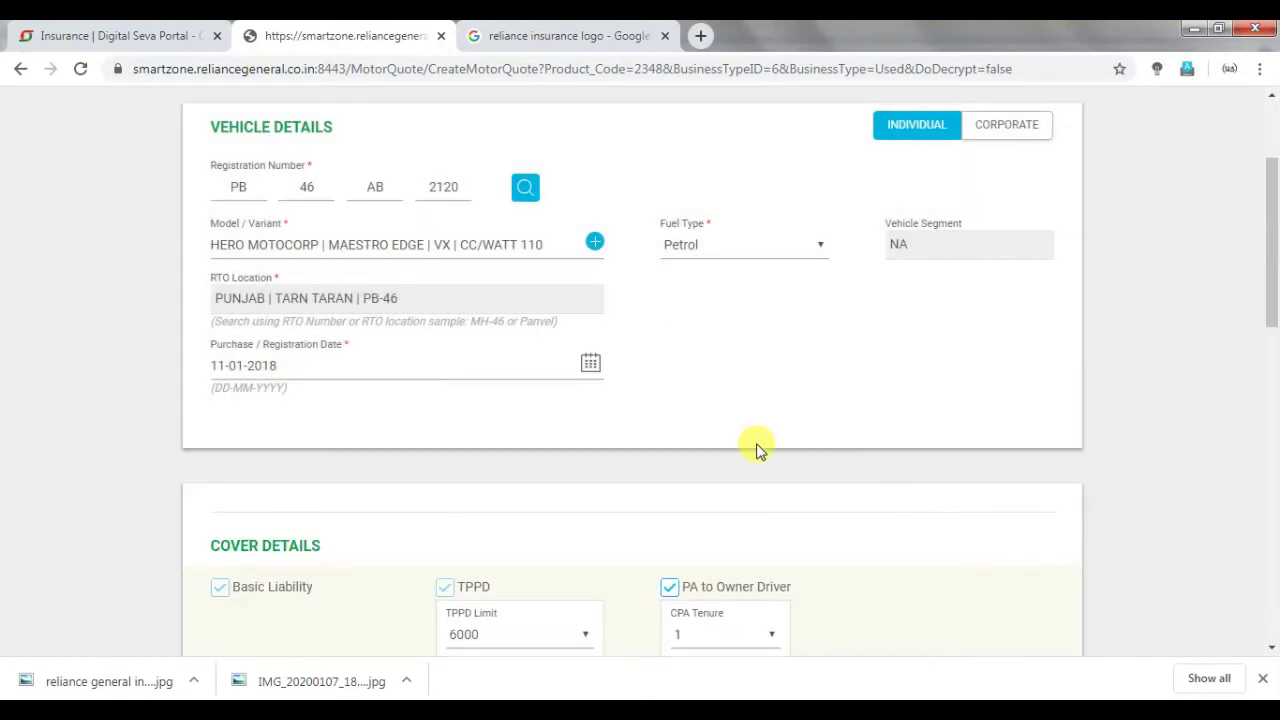
Untick PA to Owner Driver (answering NO on licence), set TPPD limit 100000, and recalculate.
scroll(694, 414, down, 2)
scroll(817, 480, down, 5)
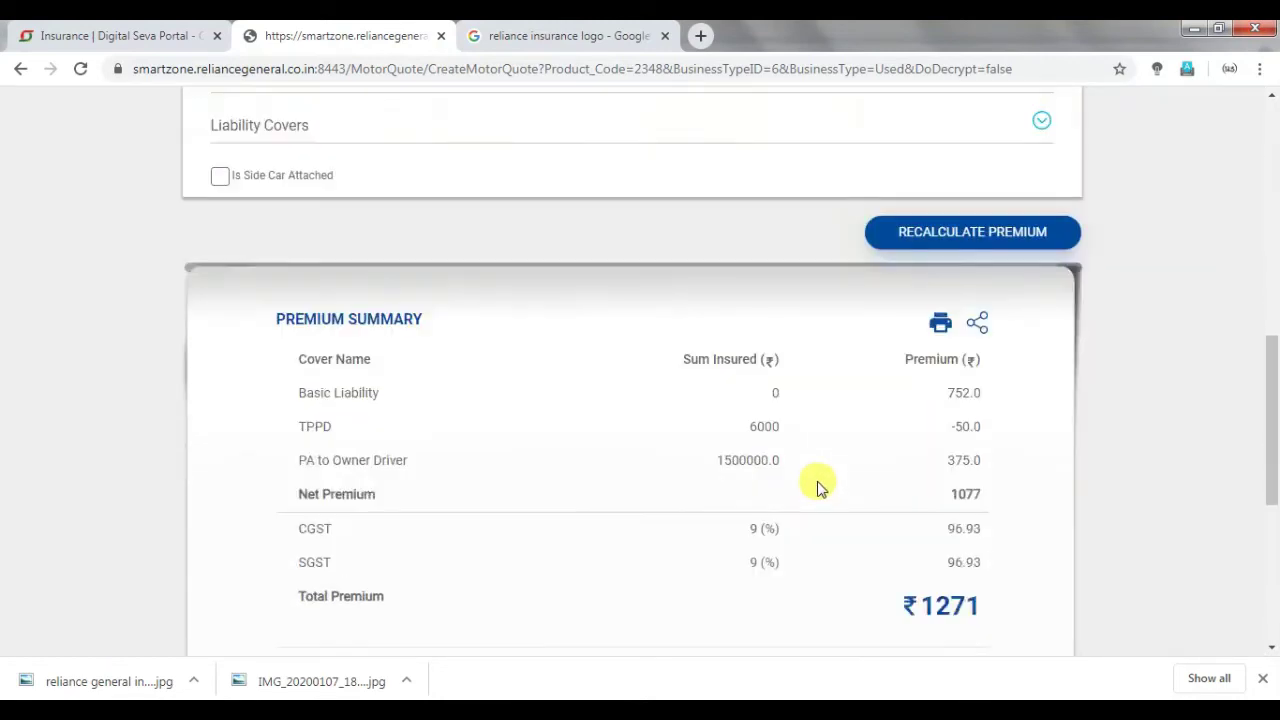
scroll(870, 555, up, 3)
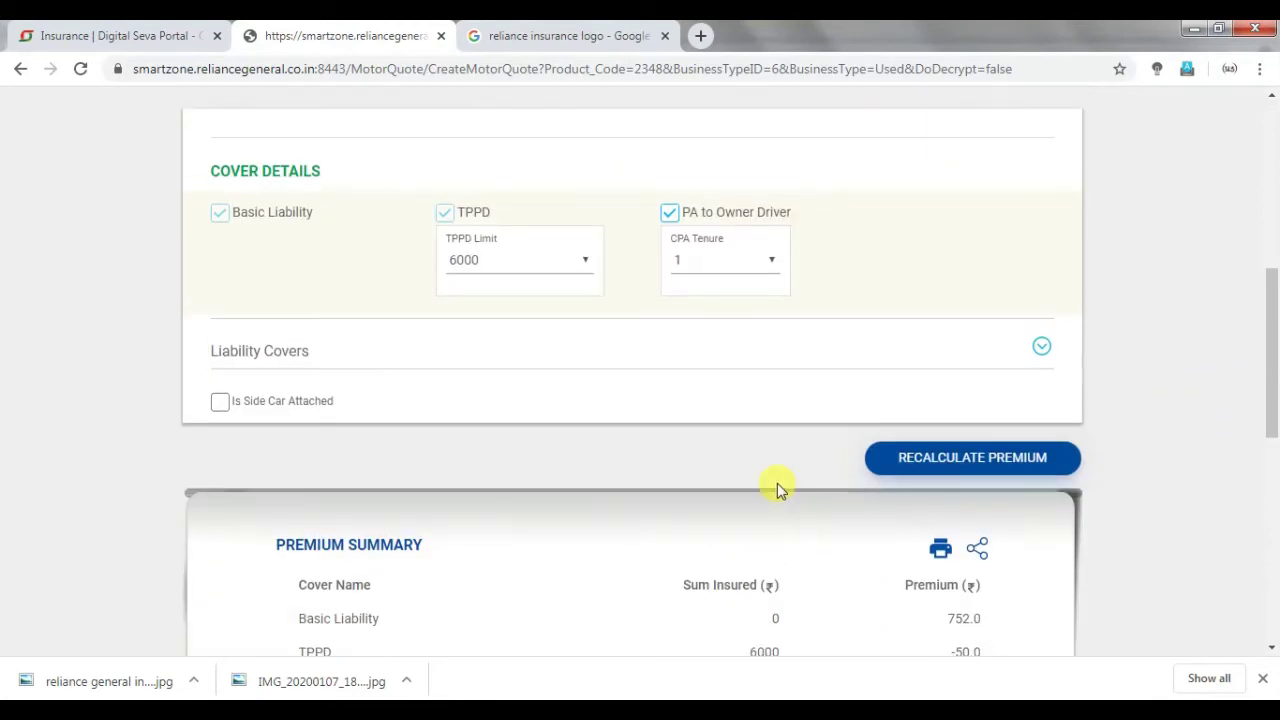
click(667, 218)
click(809, 431)
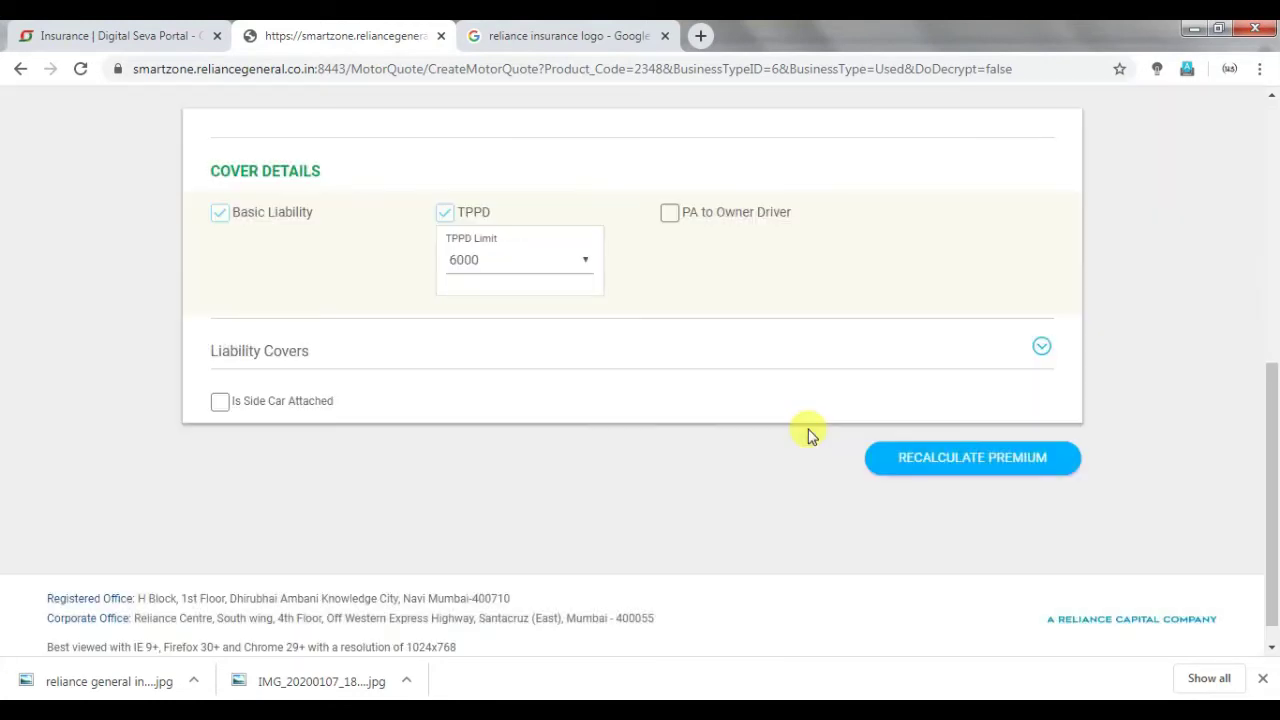
click(476, 258)
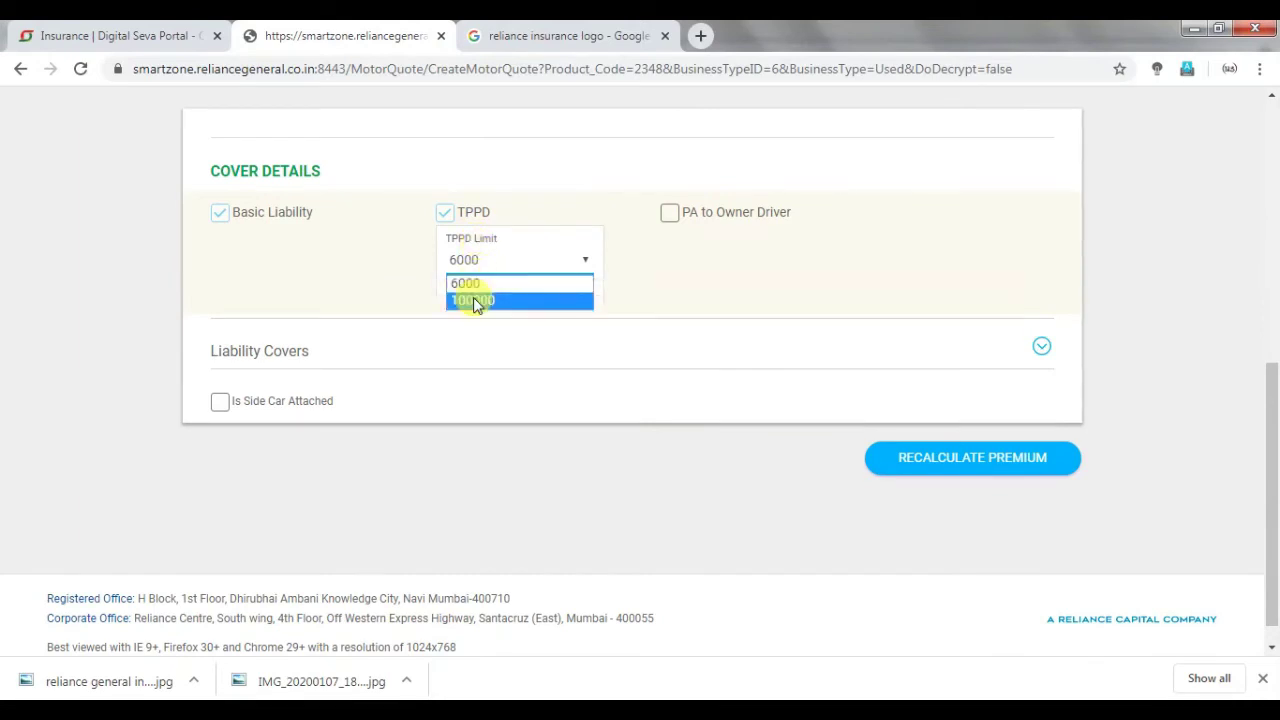
click(473, 297)
click(884, 460)
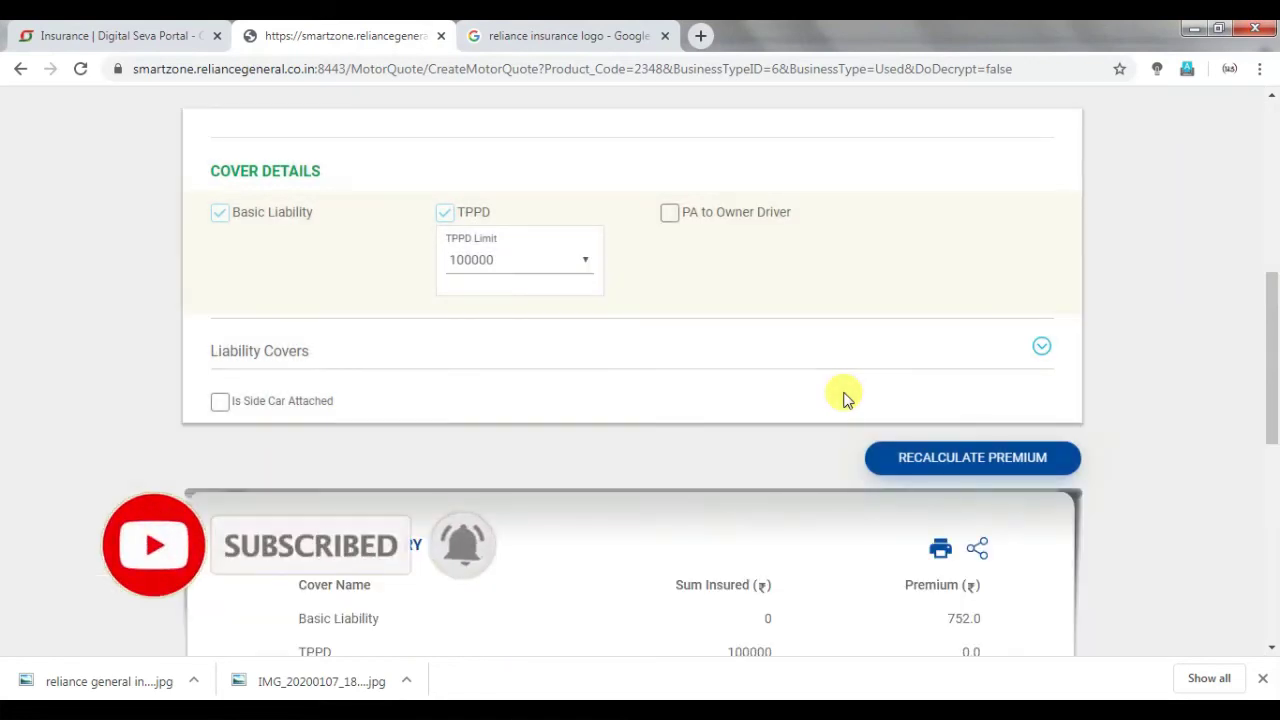
Convert the ₹887 quote (net premium 752) into a proposal.
scroll(843, 397, down, 4)
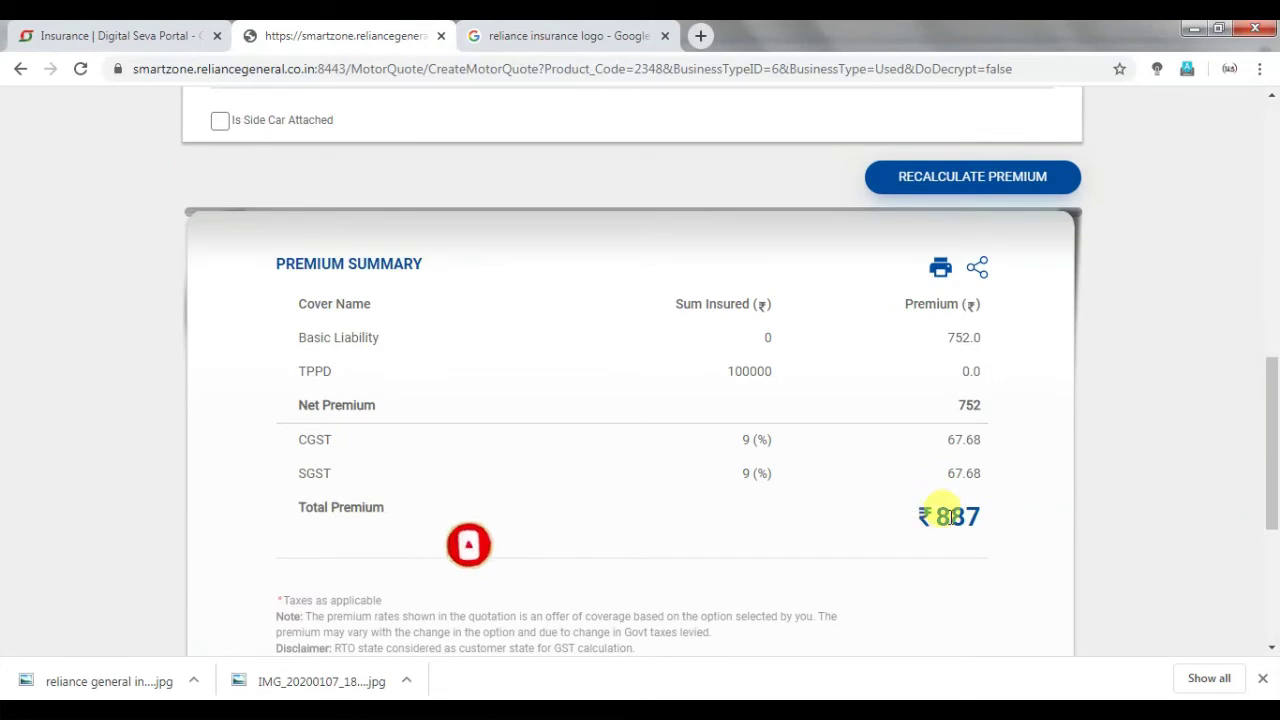
scroll(927, 475, down, 1)
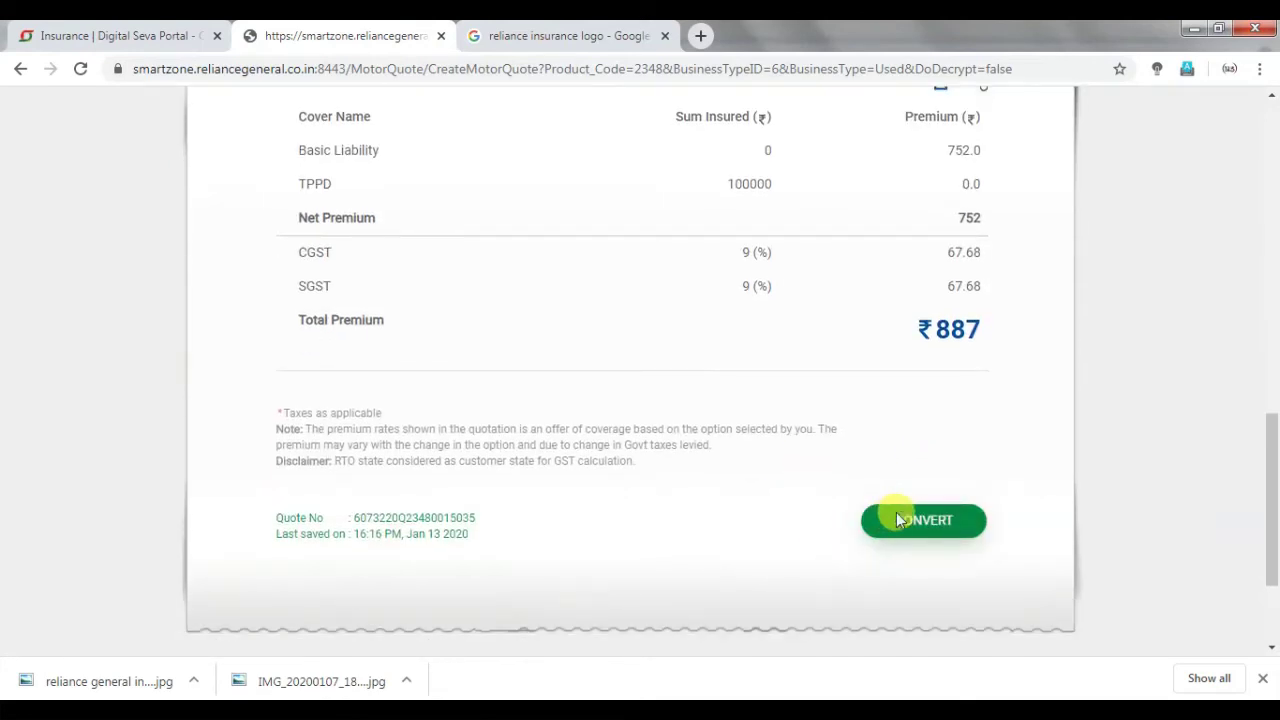
click(896, 518)
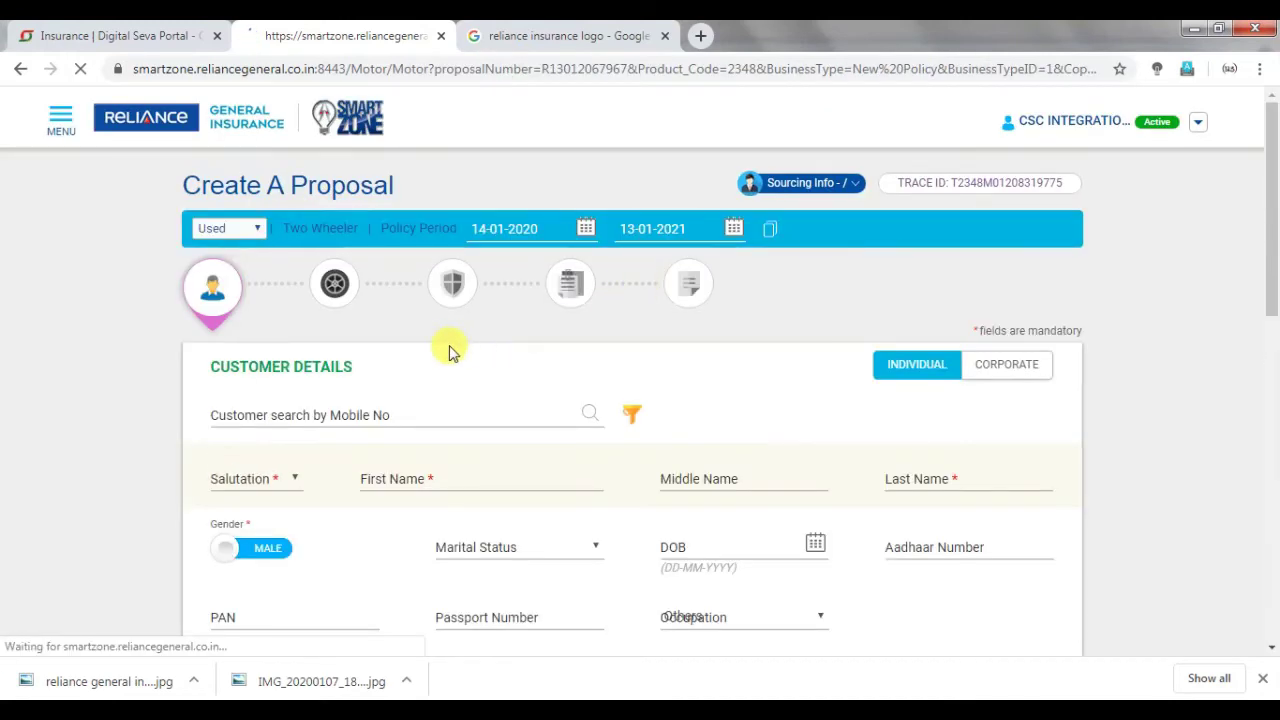
Set the customer's salutation to Mr. in Customer Details.
scroll(249, 446, down, 4)
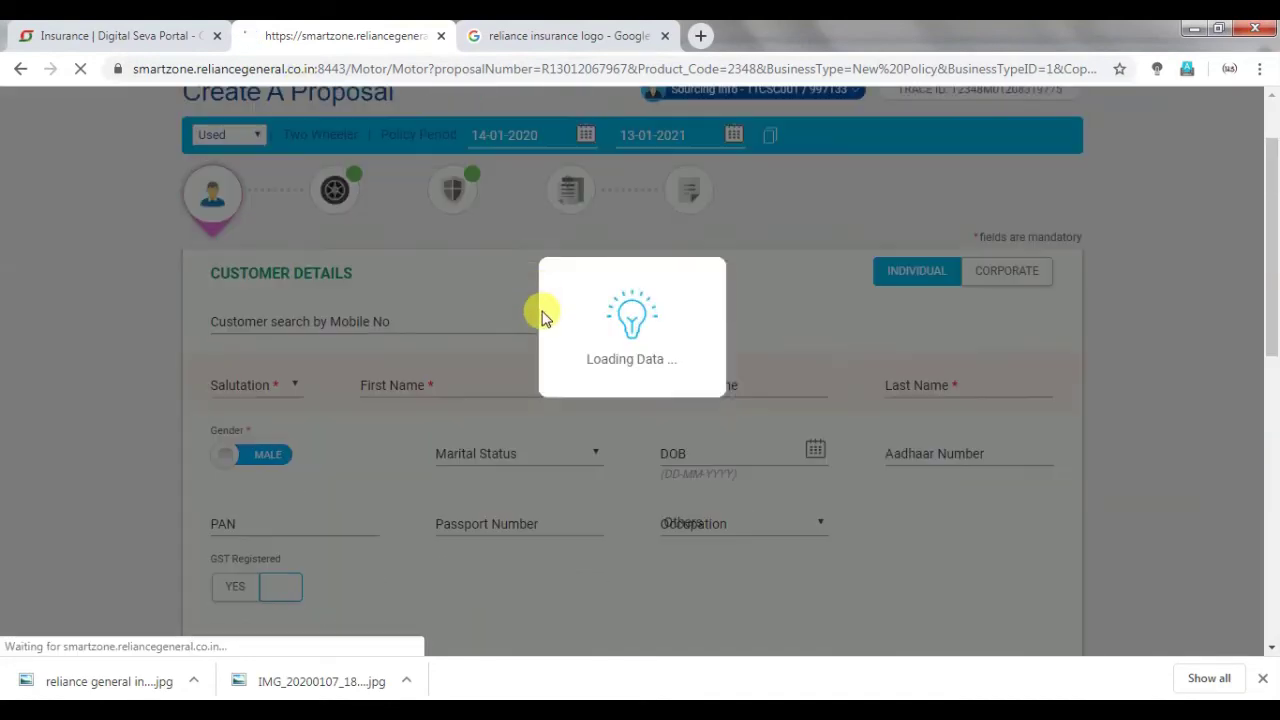
scroll(512, 340, down, 2)
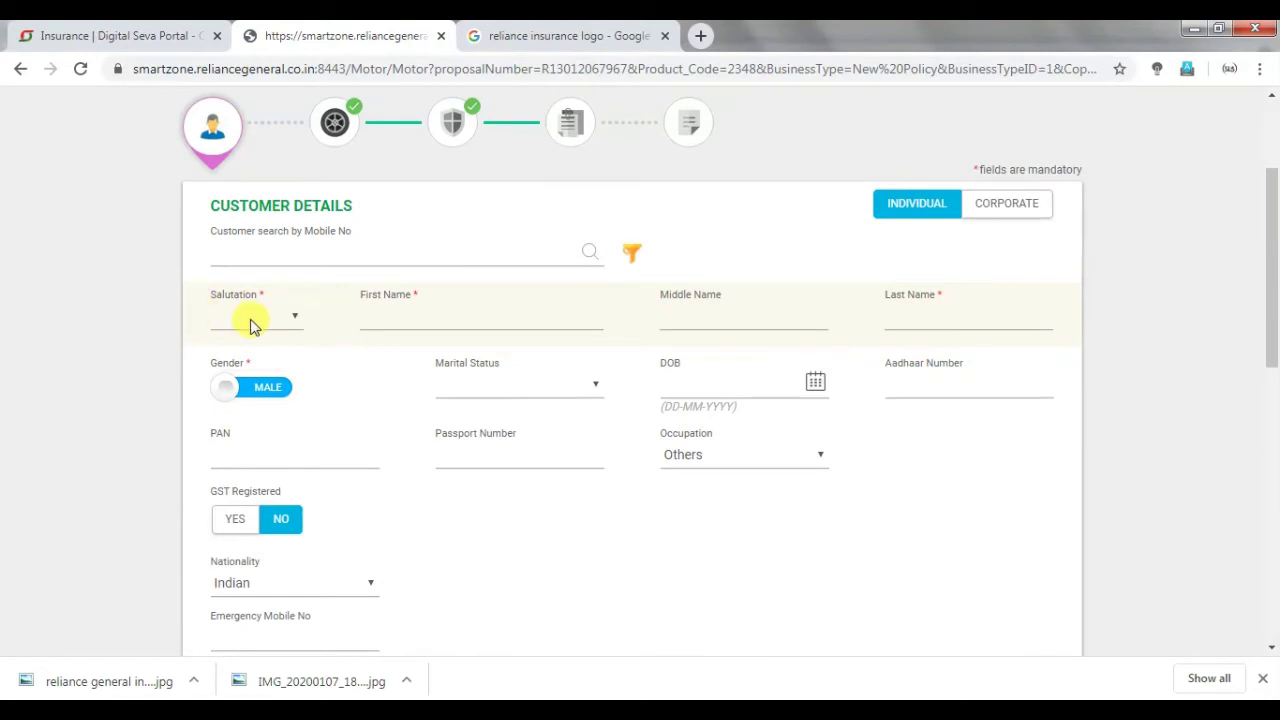
click(251, 320)
click(251, 354)
Complete the customer's flagged first name, then move on to the Last Name field.
click(472, 312)
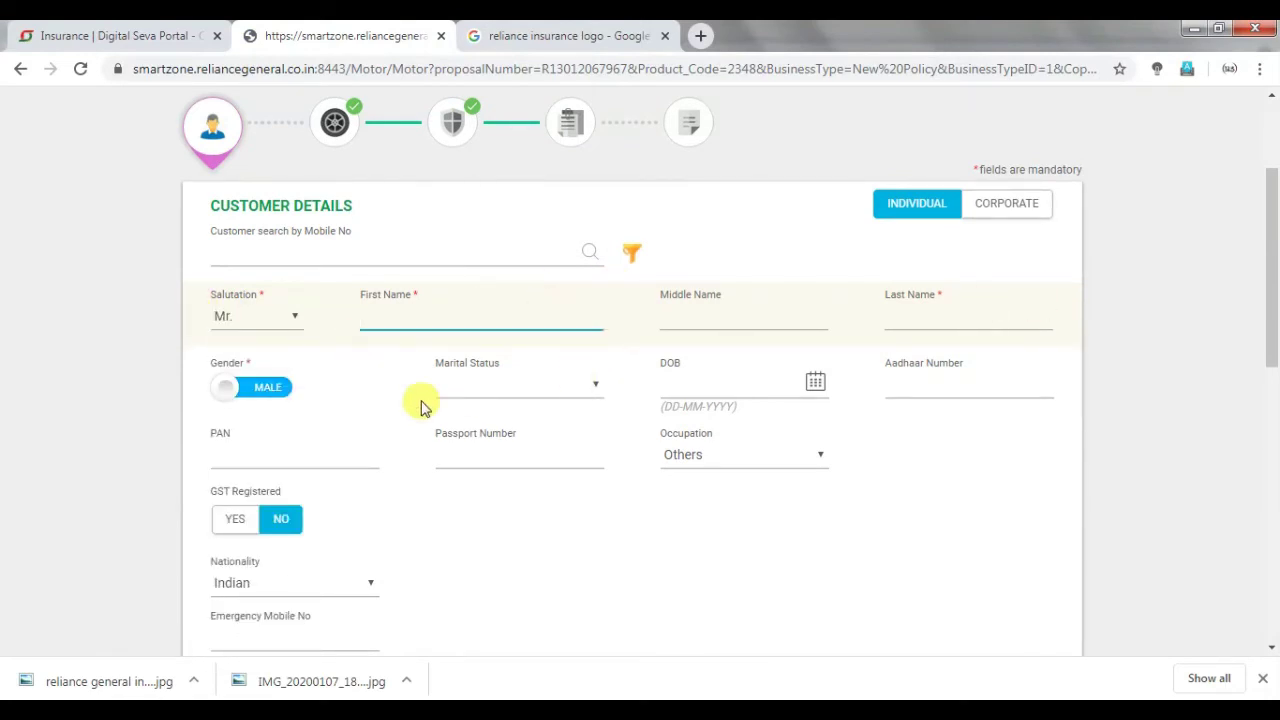
scroll(420, 406, down, 2)
scroll(900, 226, down, 1)
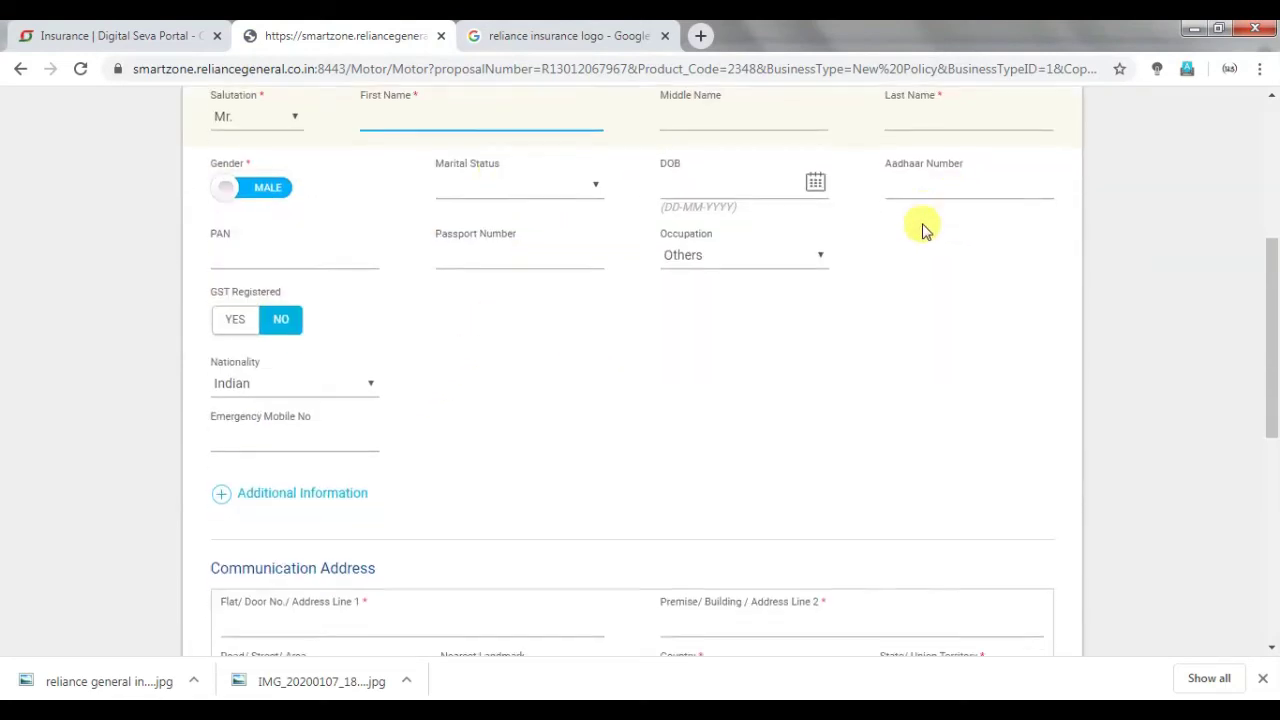
scroll(366, 288, down, 2)
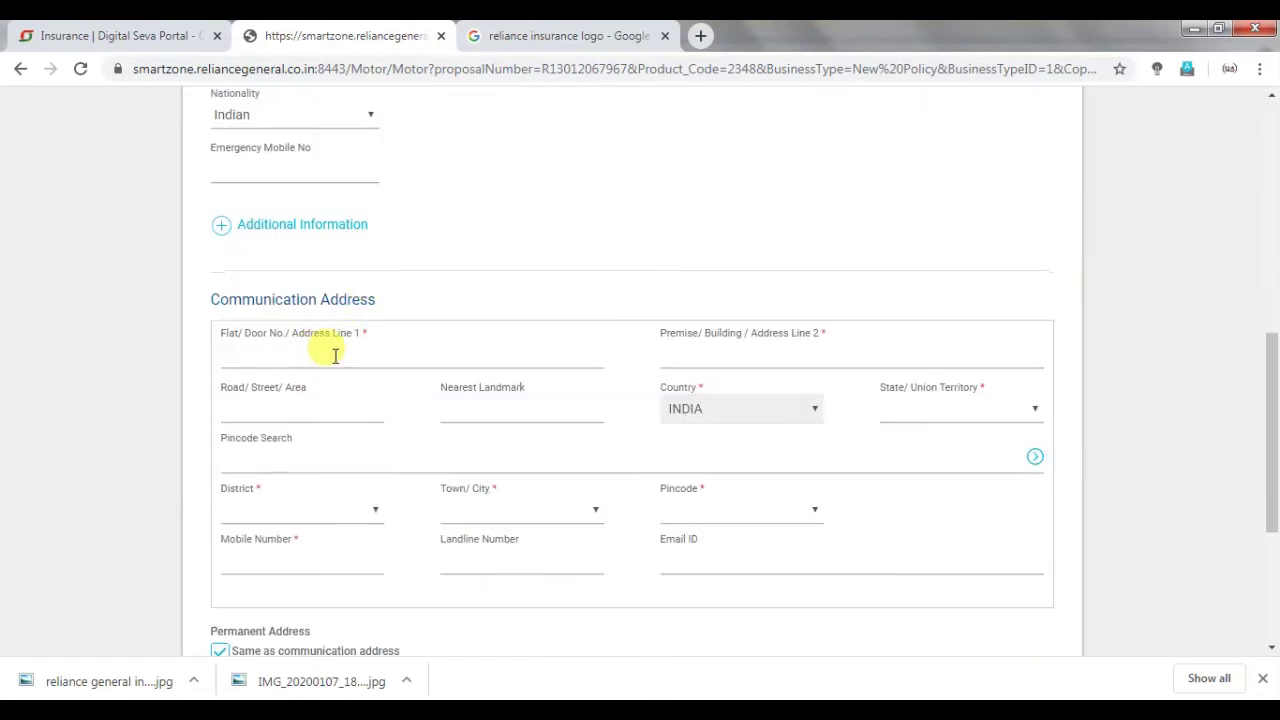
scroll(830, 460, down, 2)
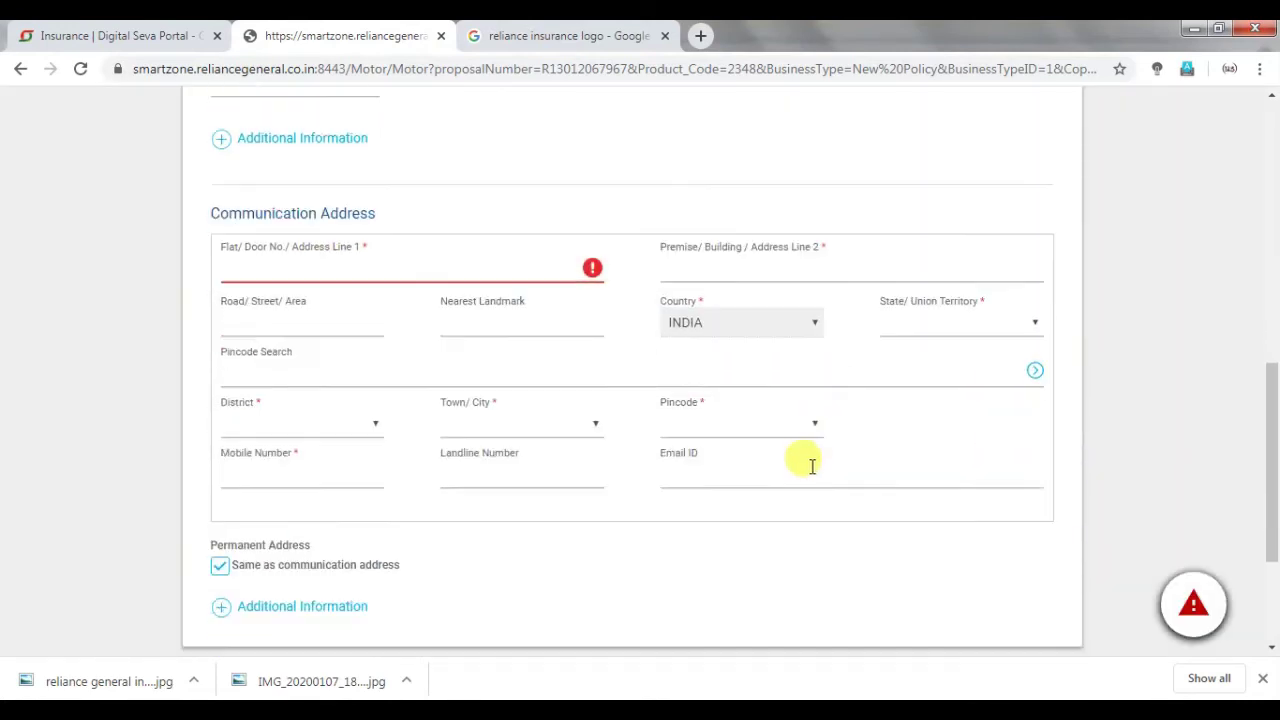
click(952, 582)
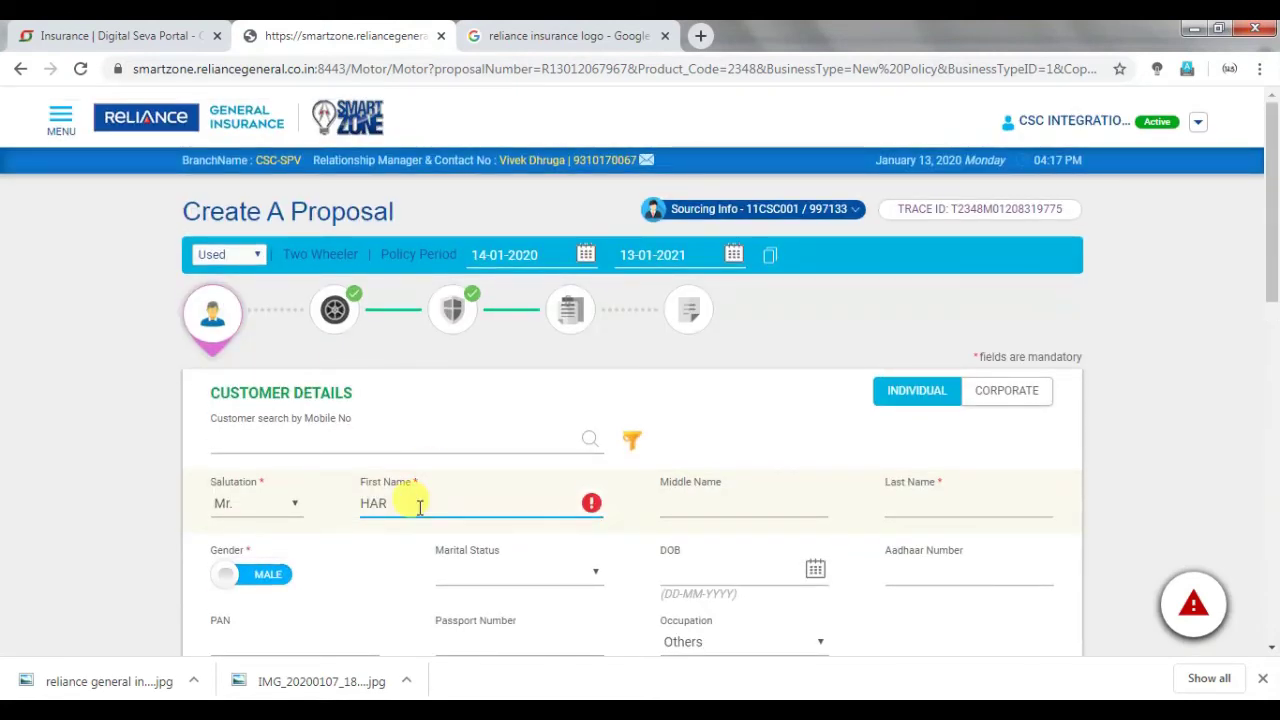
text(S)
key(Tab)
key(Tab)
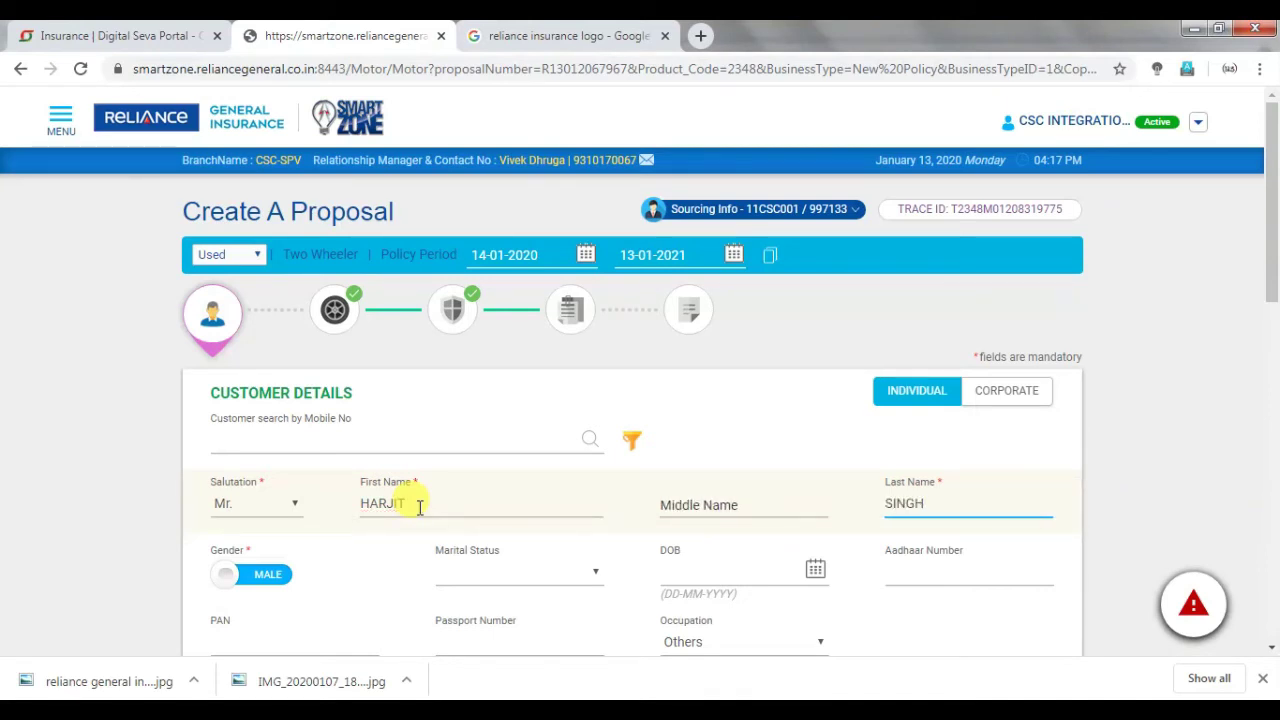
scroll(586, 451, down, 3)
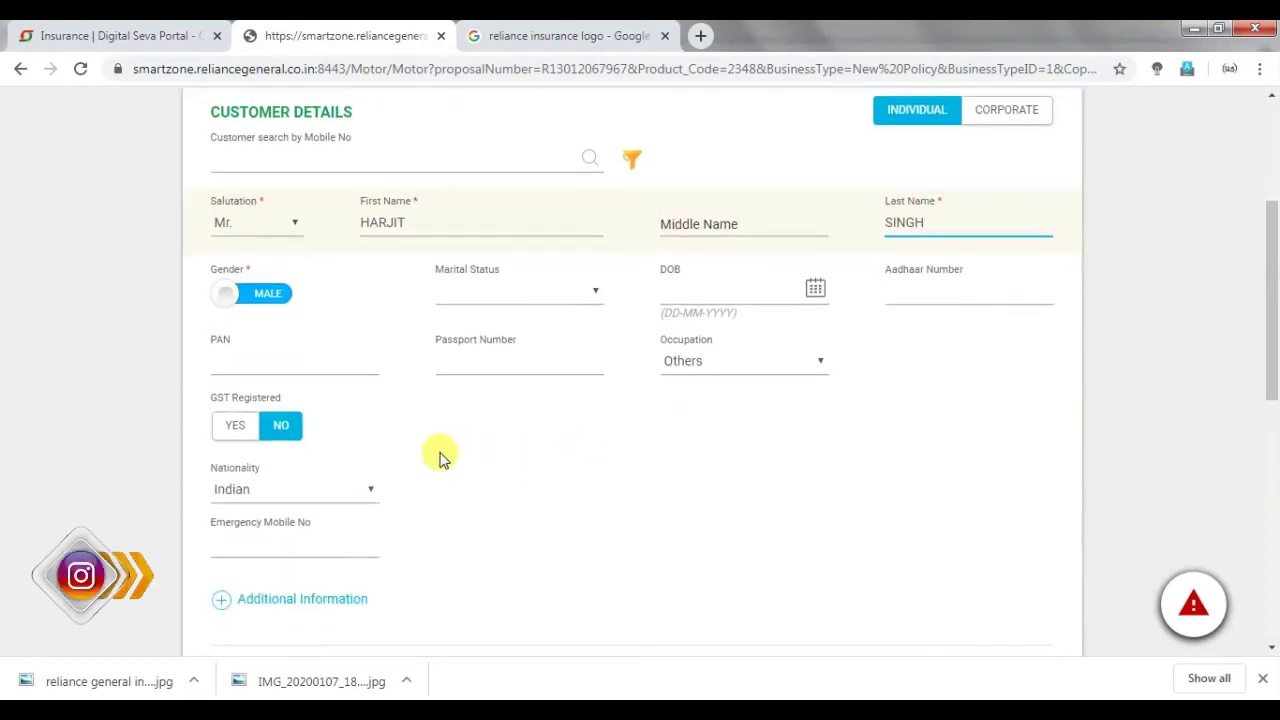
Enter the second communication address line and choose PUNJAB as the state.
scroll(443, 457, down, 2)
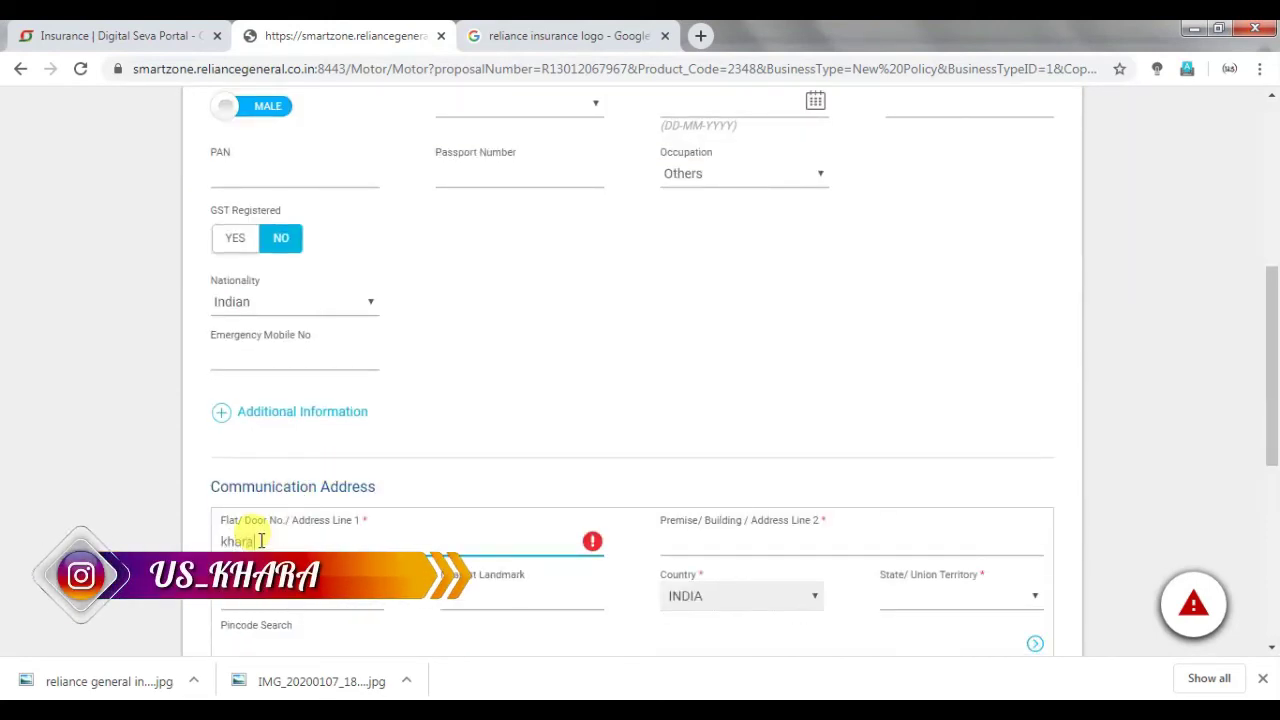
key(Tab)
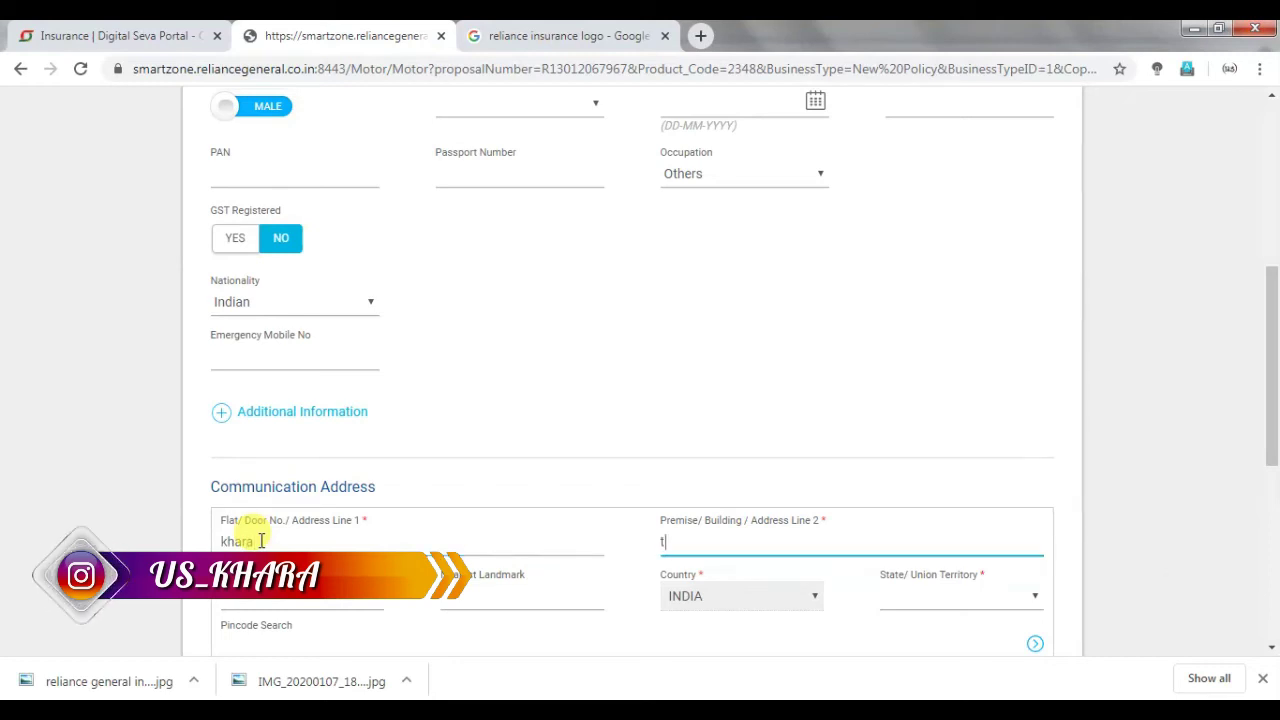
text(tarn taran)
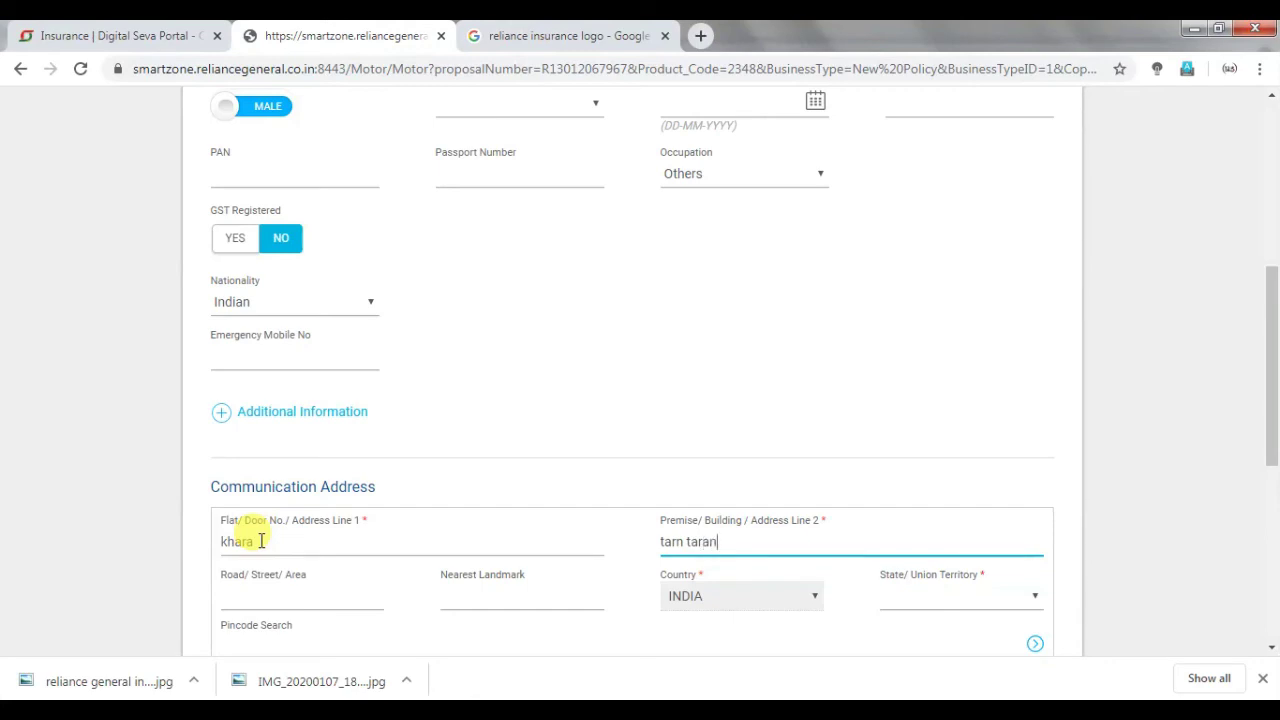
scroll(300, 542, down, 1)
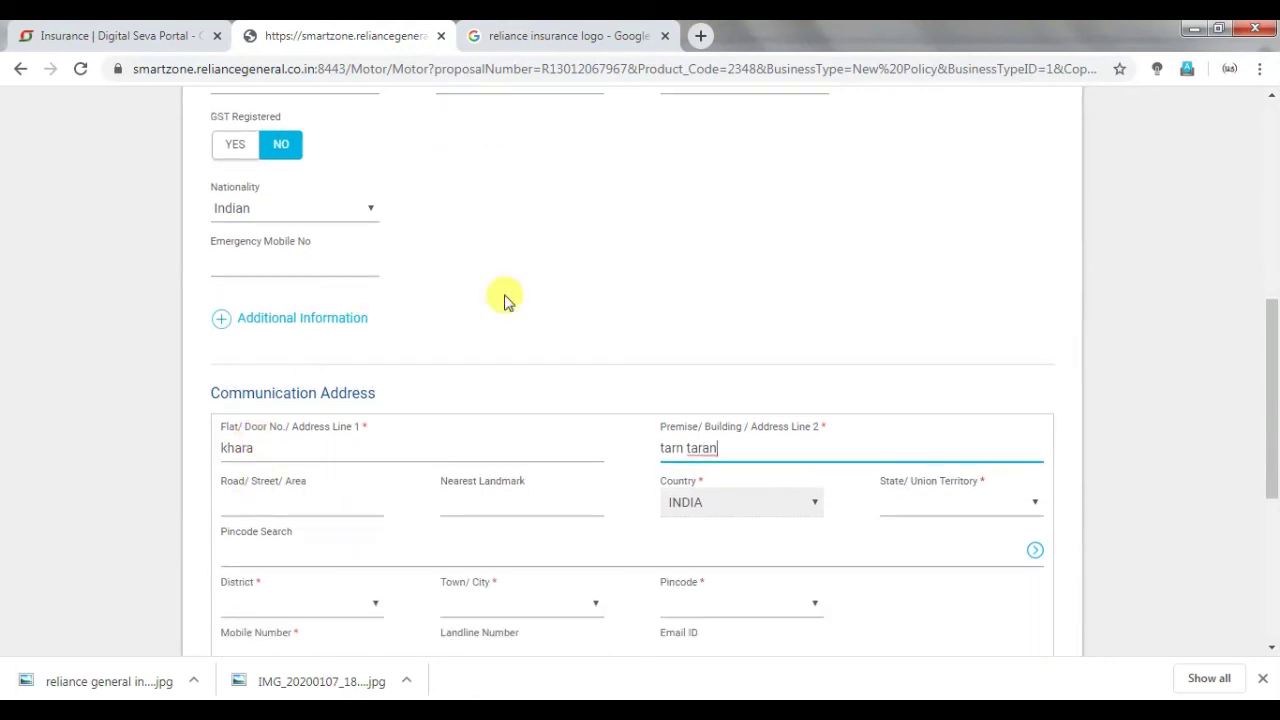
click(935, 507)
scroll(937, 443, down, 3)
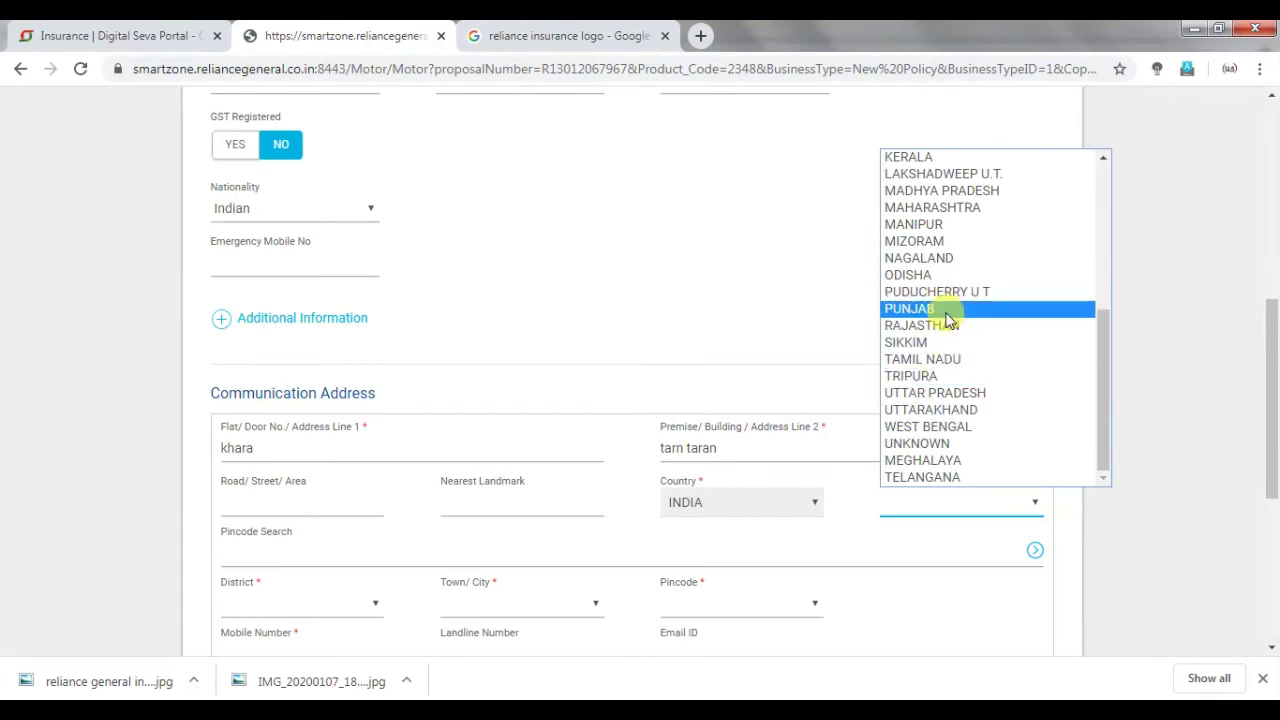
click(940, 308)
Look up the pincode to fill district and town, then enter the customer's mobile number.
click(330, 560)
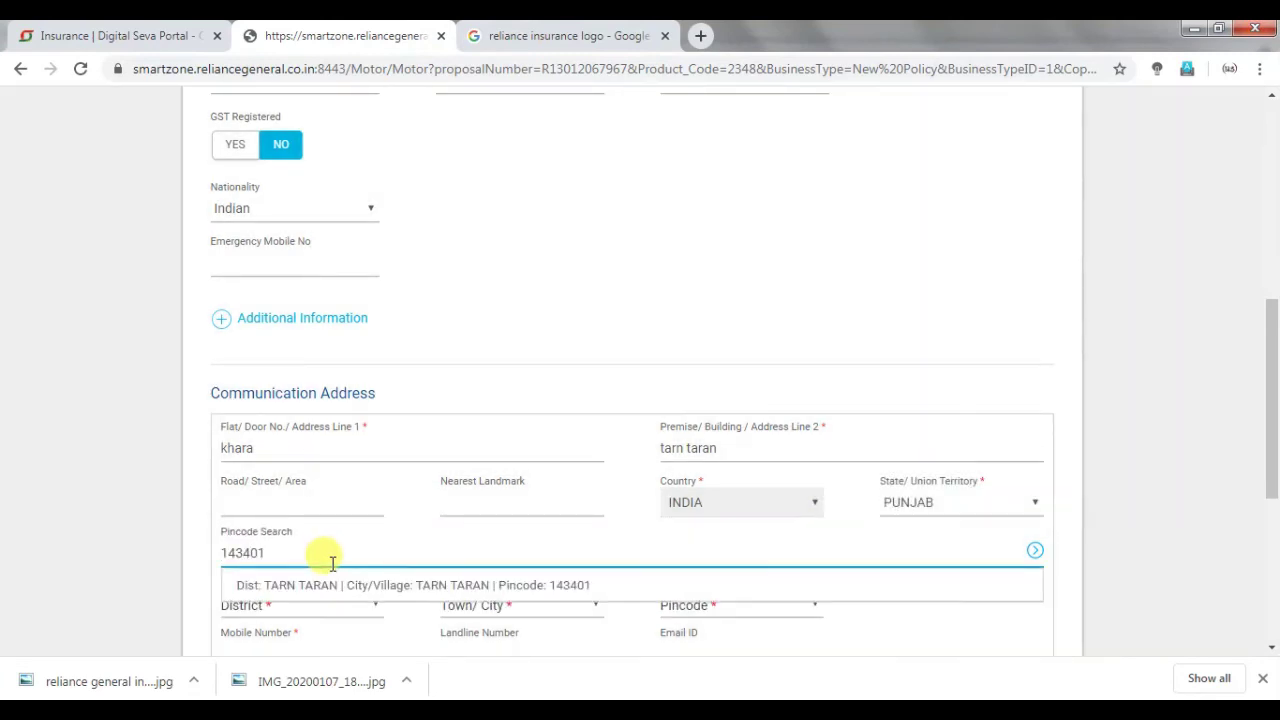
click(450, 583)
scroll(786, 506, down, 2)
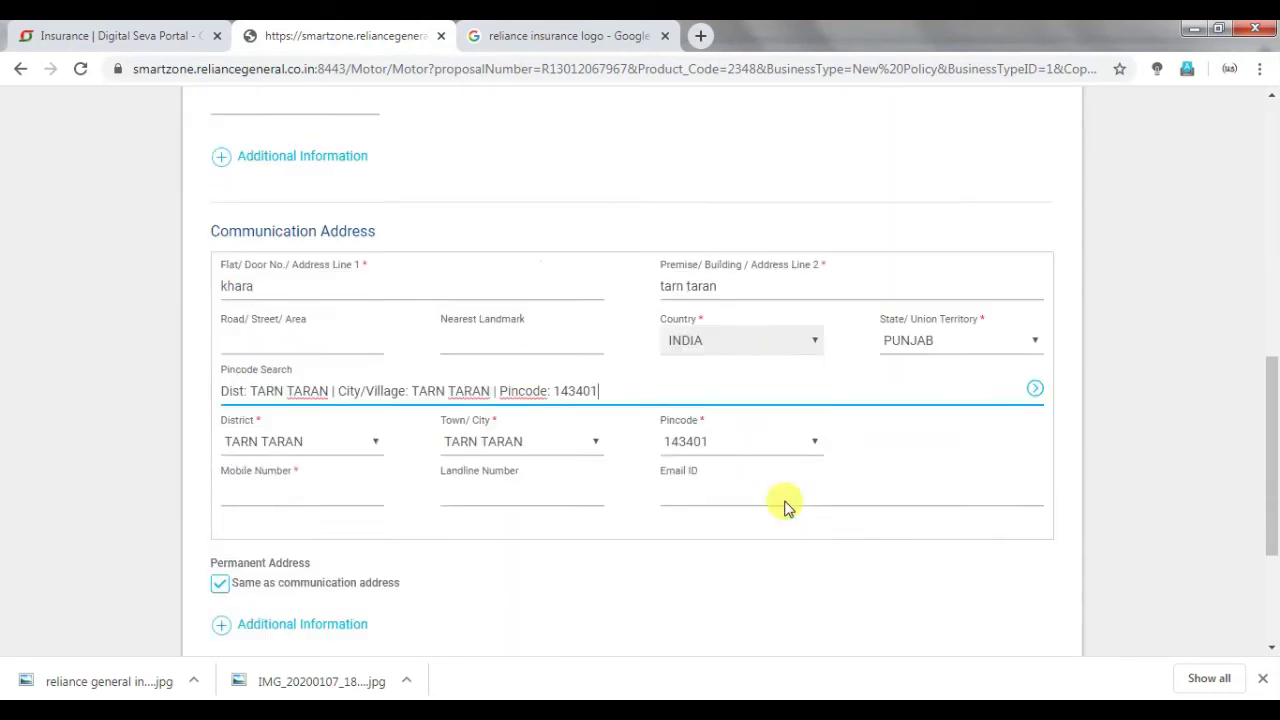
click(363, 458)
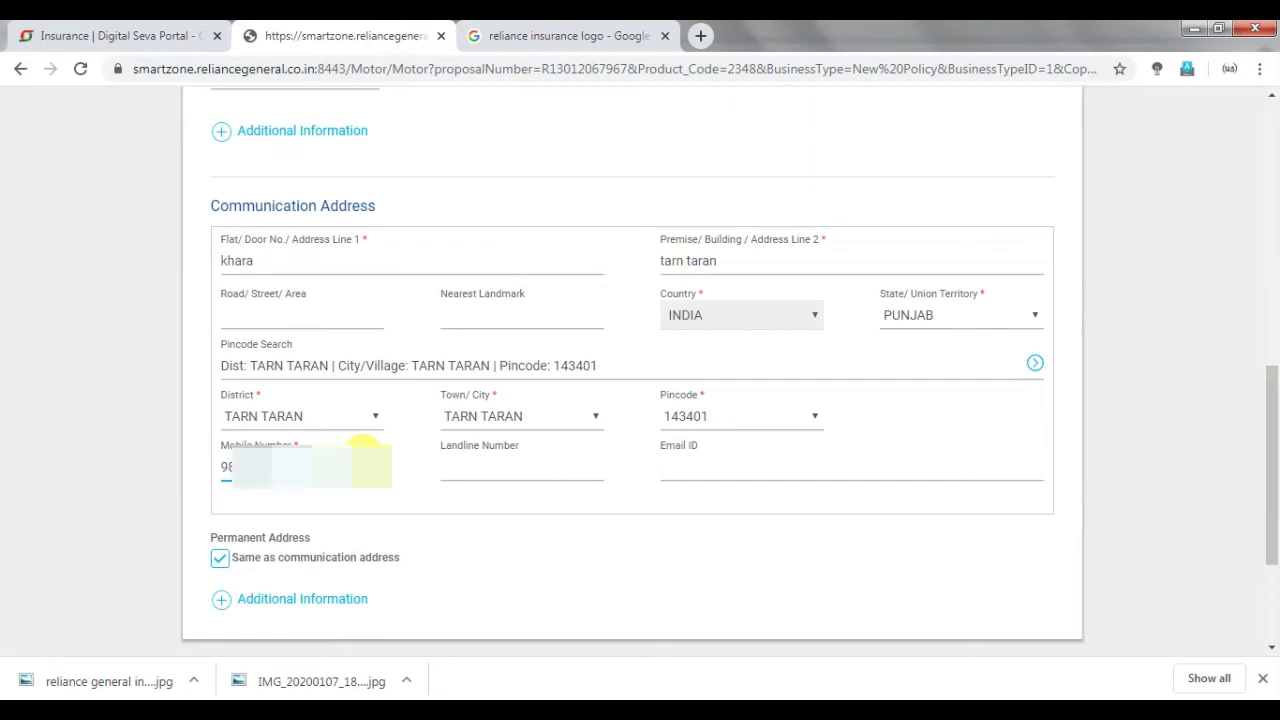
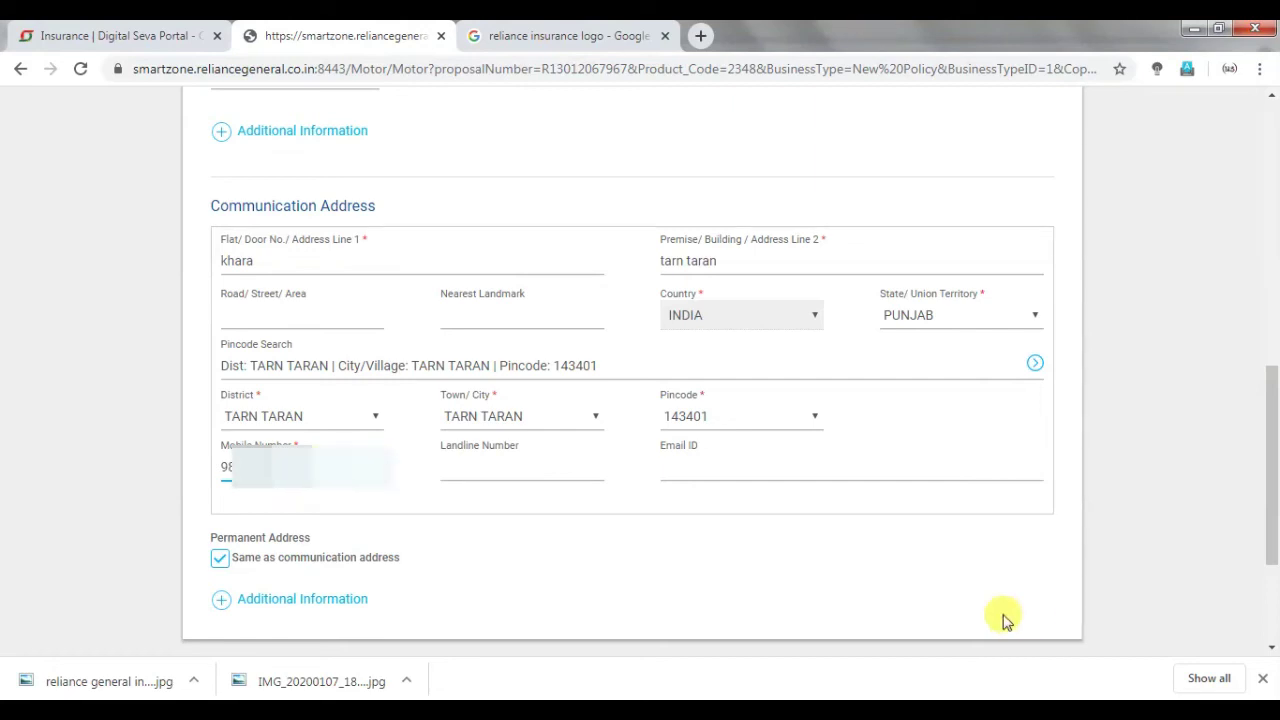
scroll(1000, 614, down, 1)
Go to Vehicle Details and enter 123456 as both engine and chassis number.
click(970, 590)
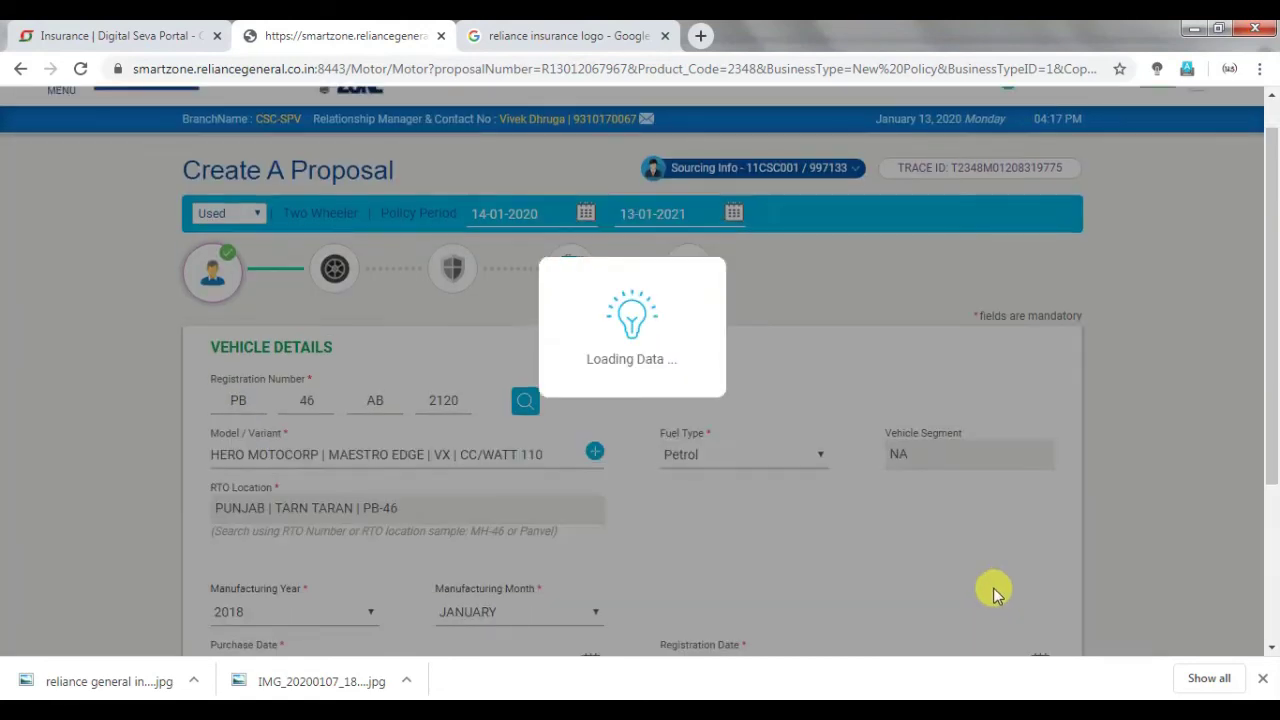
scroll(451, 400, down, 2)
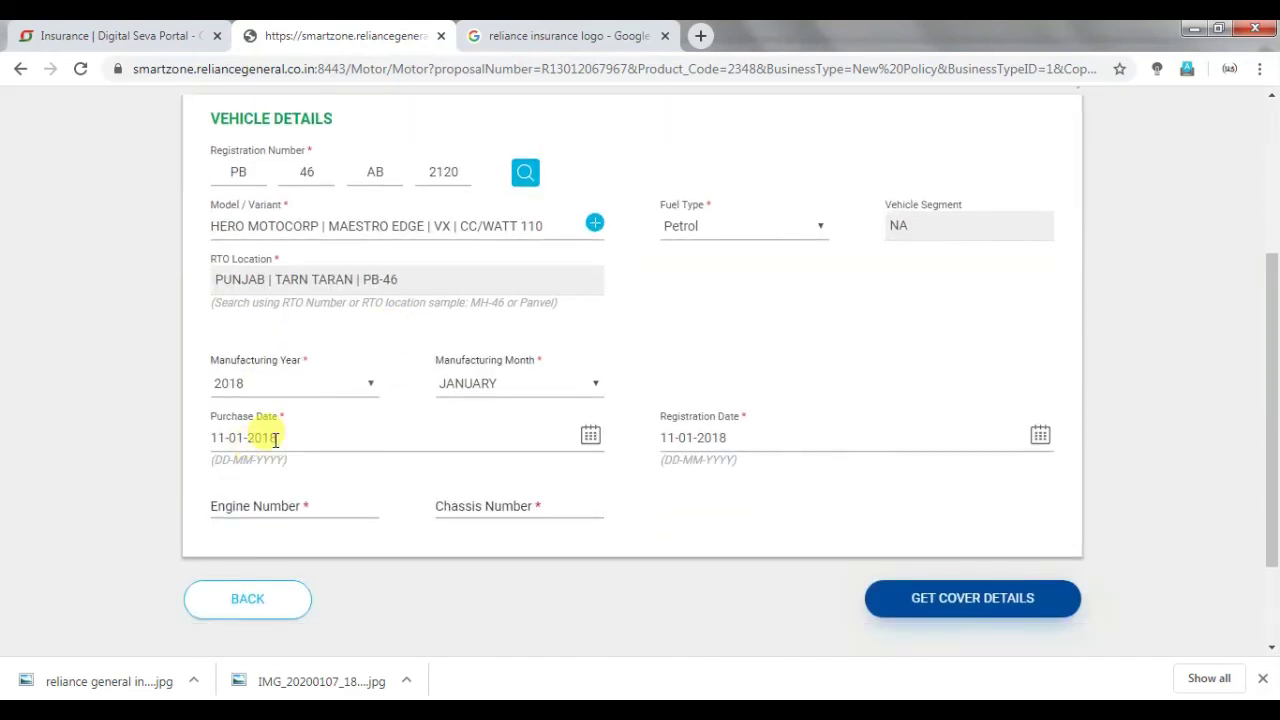
click(237, 505)
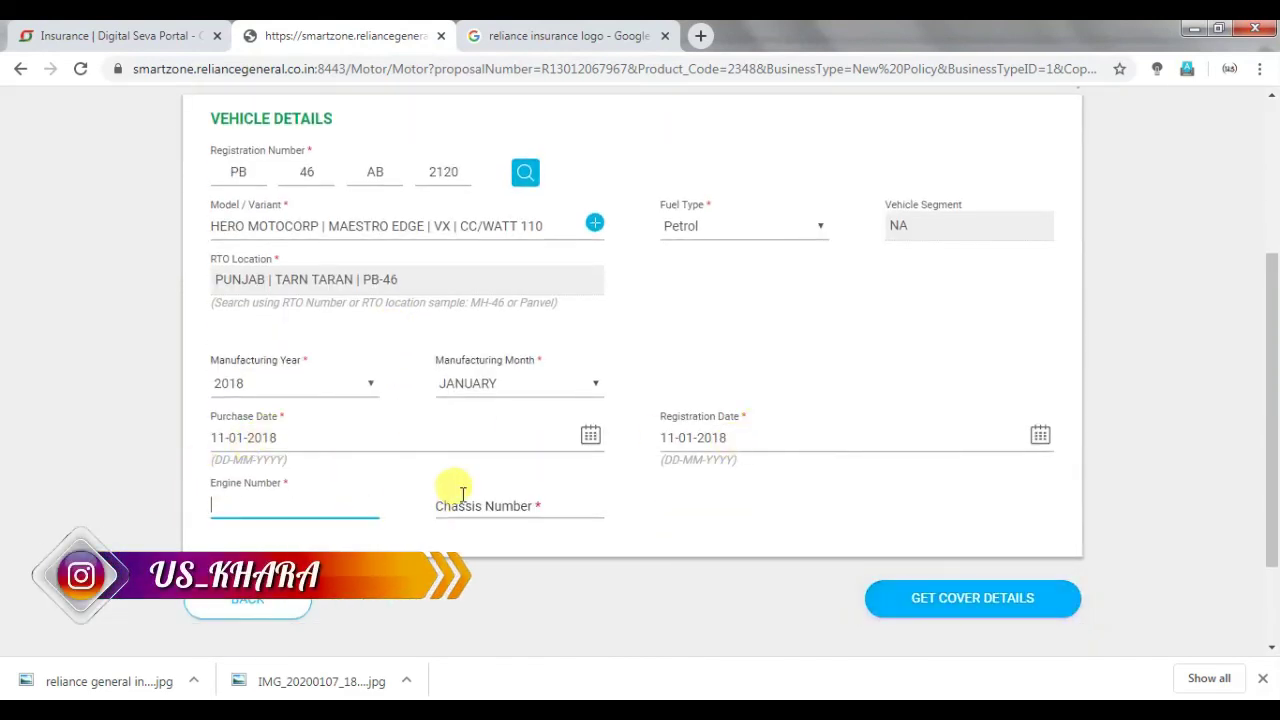
click(449, 495)
click(222, 508)
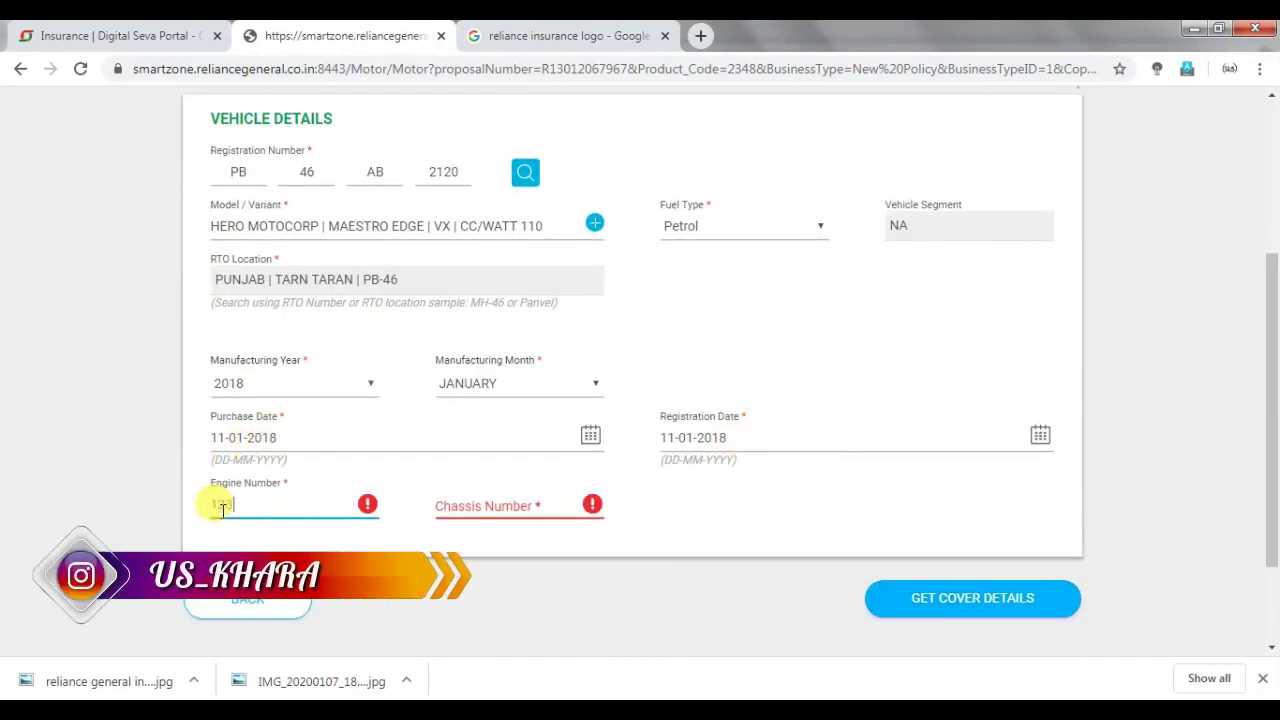
click(500, 497)
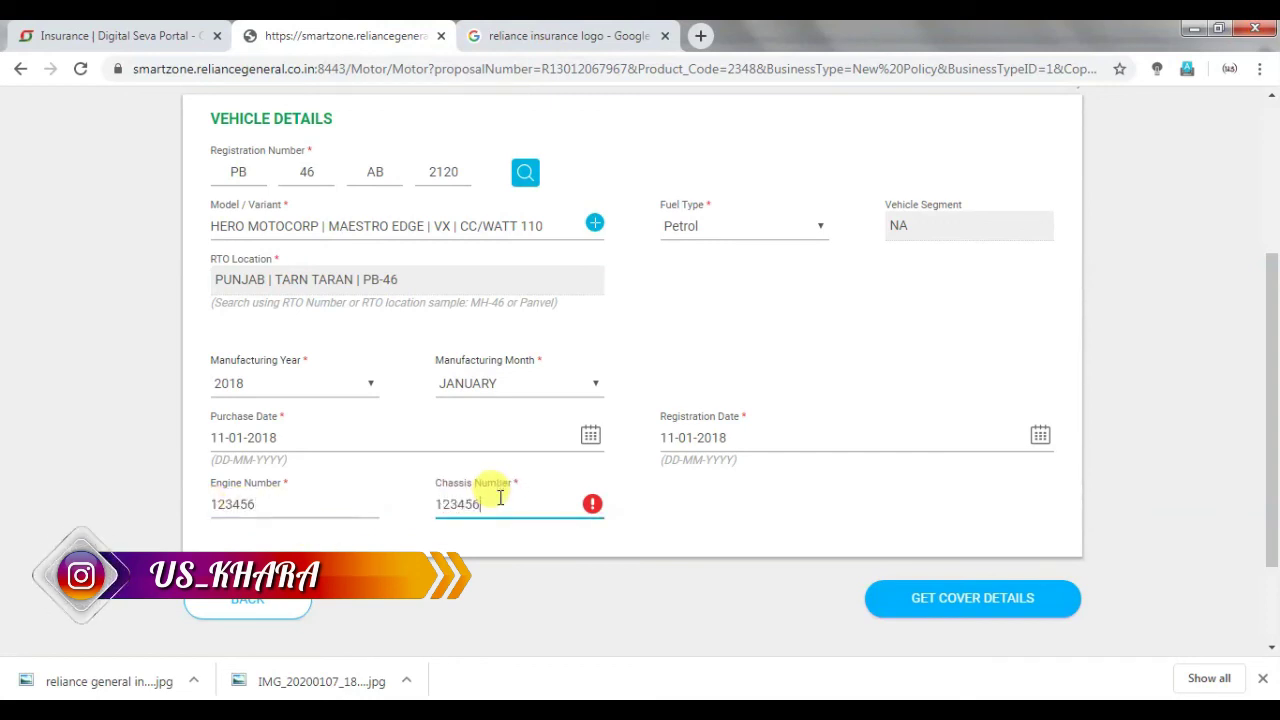
Request cover details and dismiss the blocked-vehicle error message.
click(975, 598)
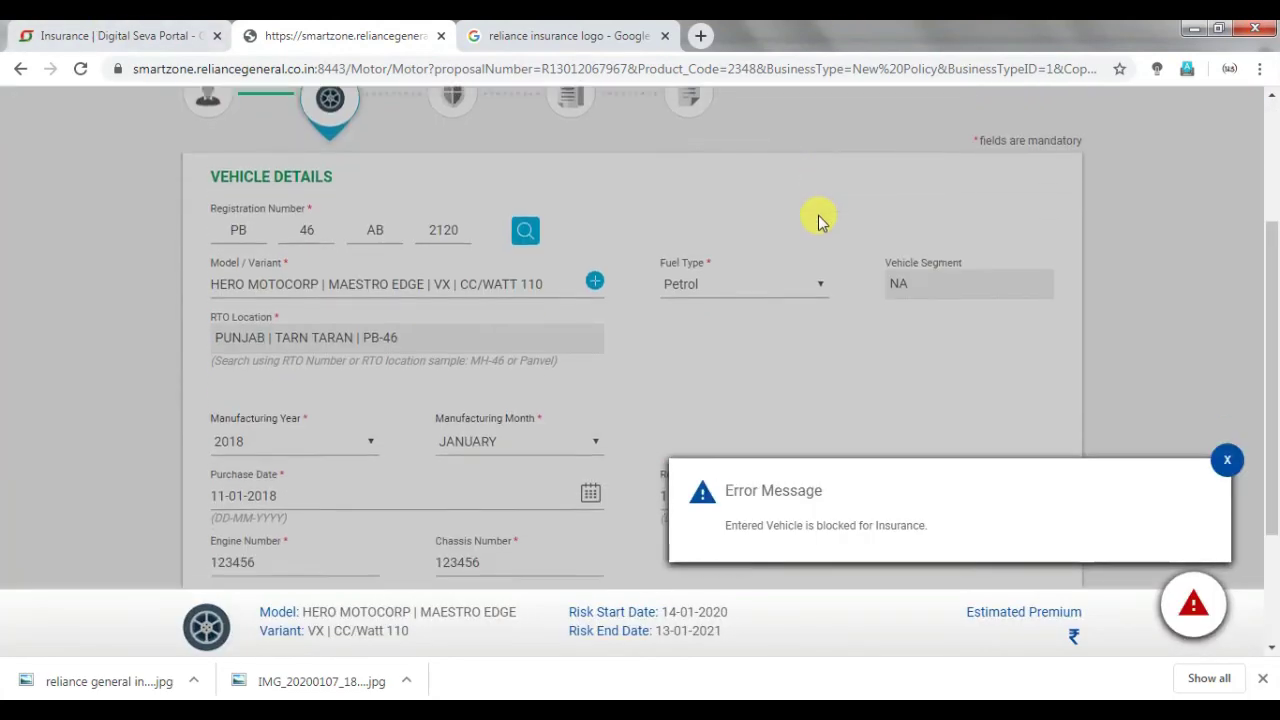
click(1227, 460)
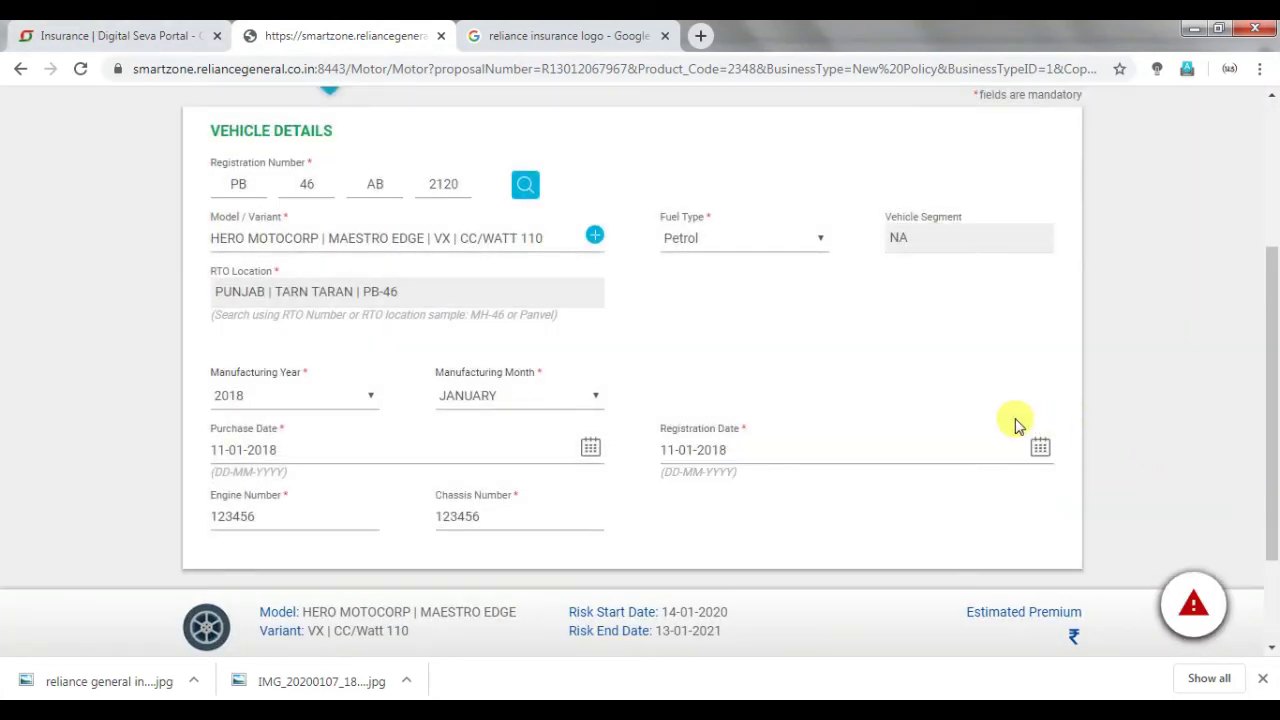
scroll(1000, 425, down, 2)
scroll(925, 435, up, 1)
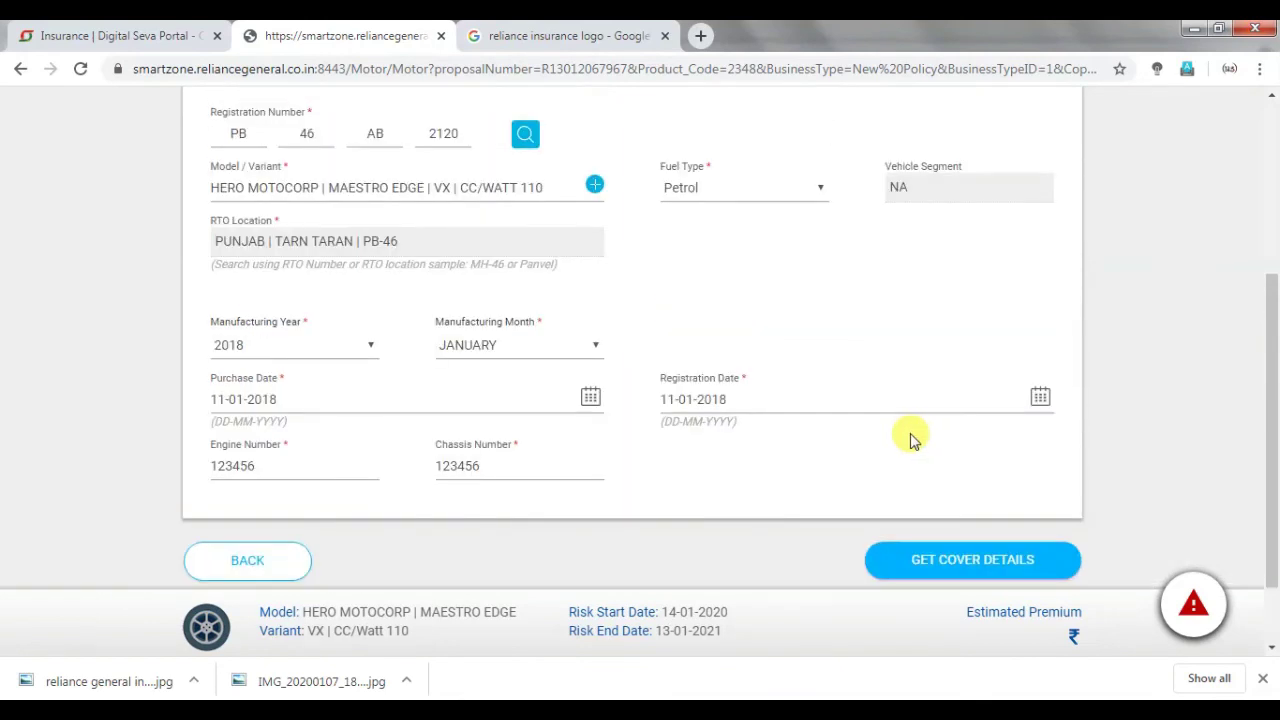
scroll(780, 518, down, 1)
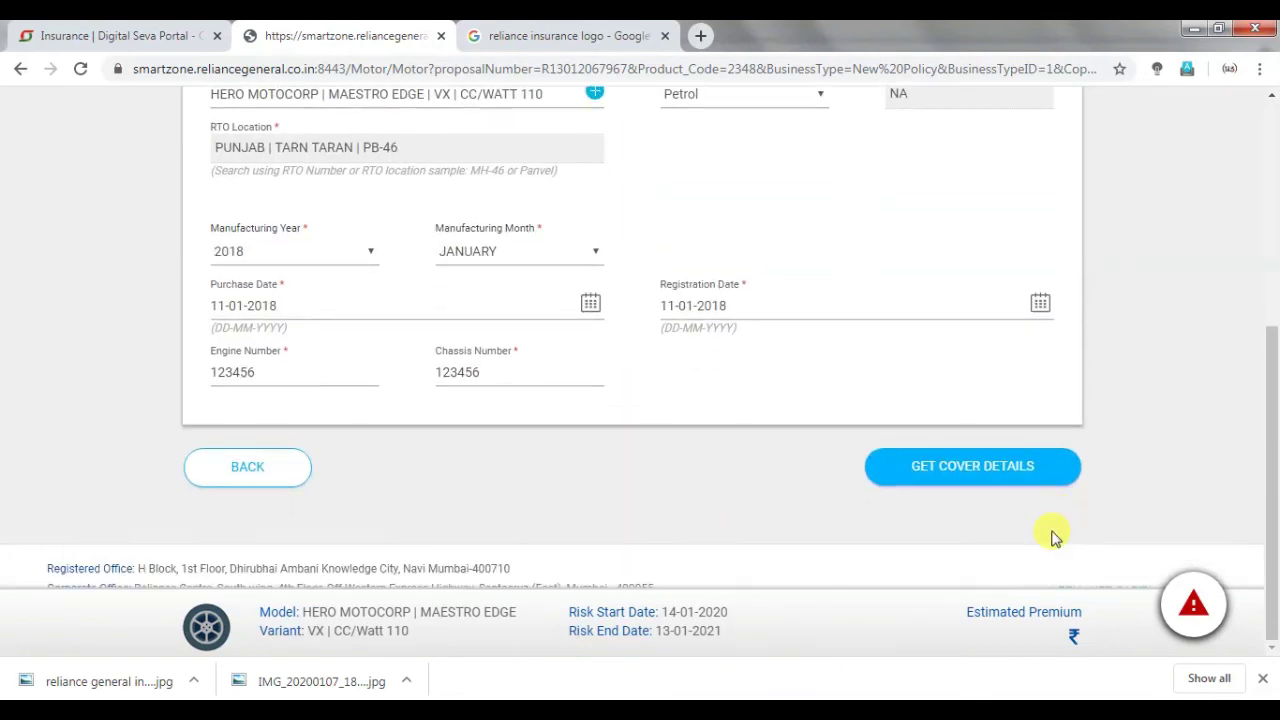
click(1009, 470)
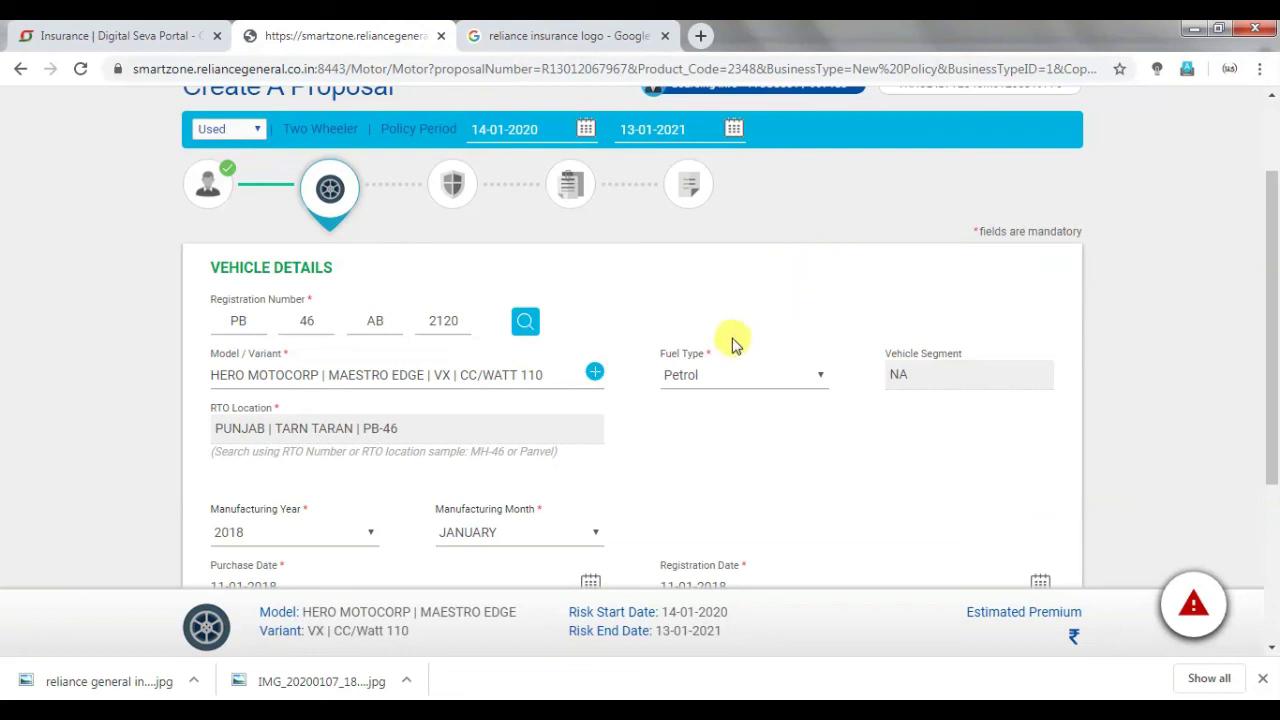
scroll(731, 344, up, 2)
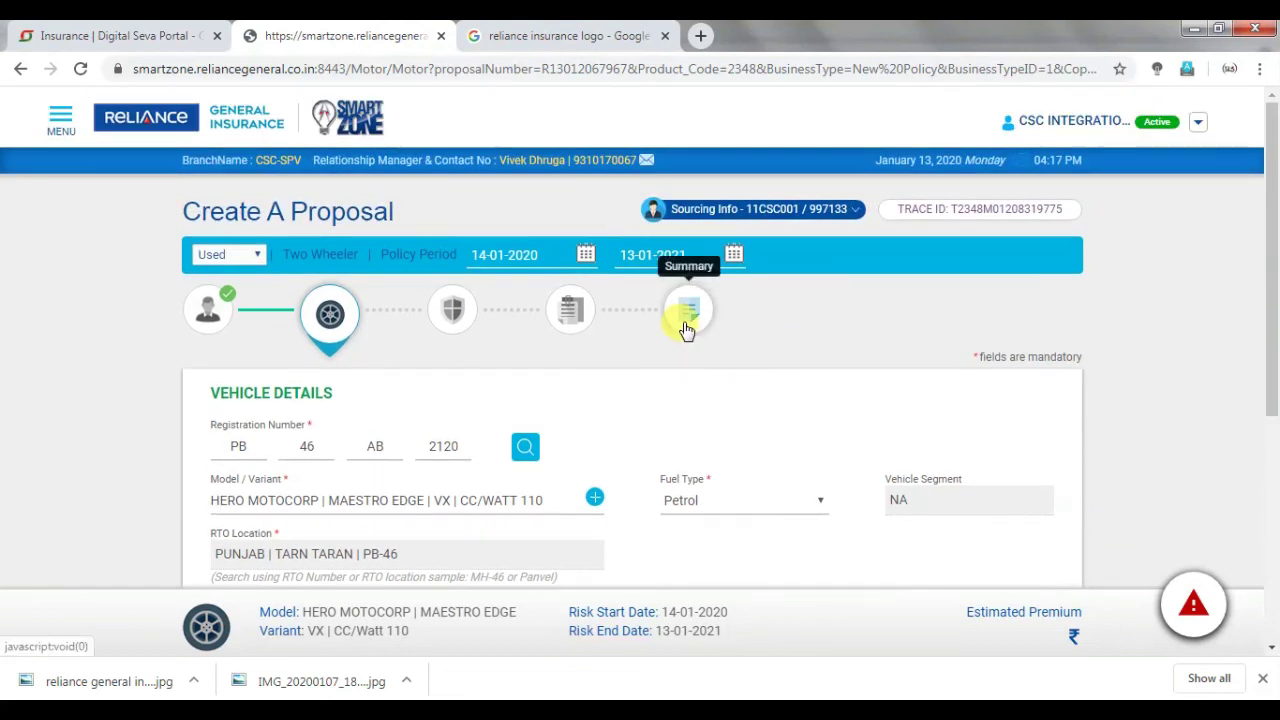